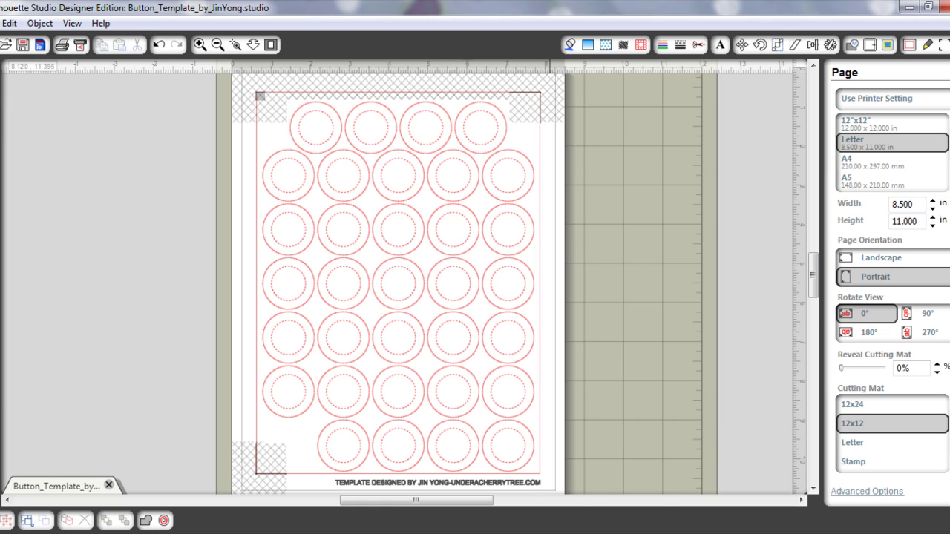
Step: Place the camera, green "keep it real" and bicycle images from the 1 circle graphics folder in the top row's third, second and fourth circles
mouse_move(520, 515)
click(564, 419)
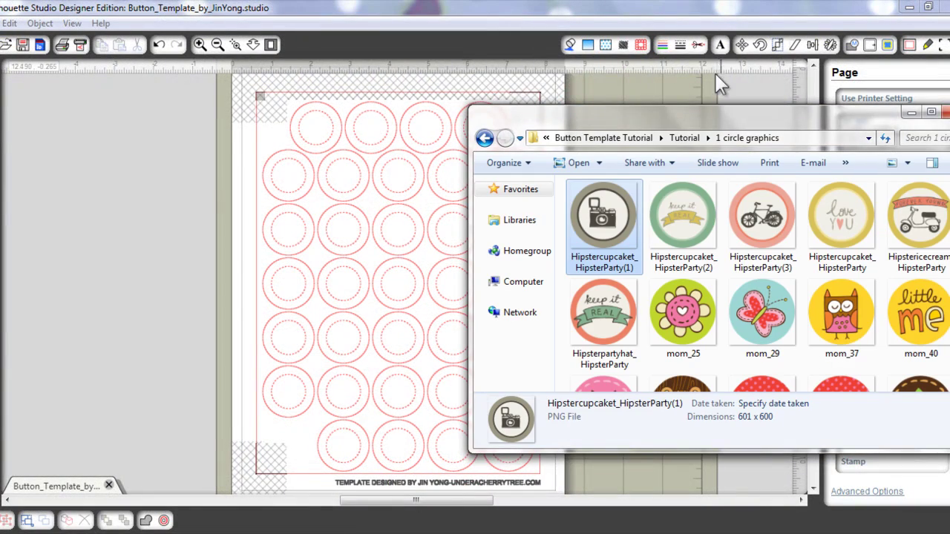
drag(699, 116, 697, 69)
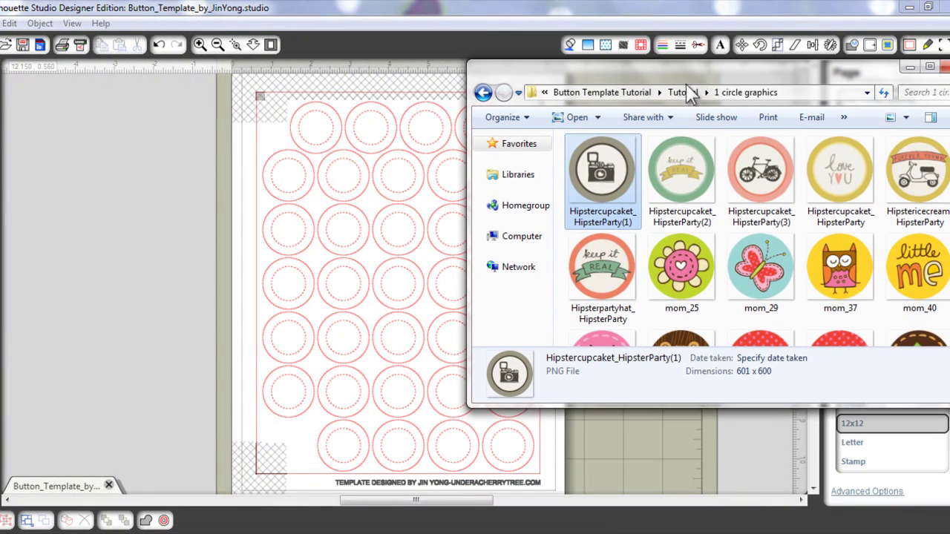
drag(603, 165, 426, 128)
drag(671, 177, 369, 138)
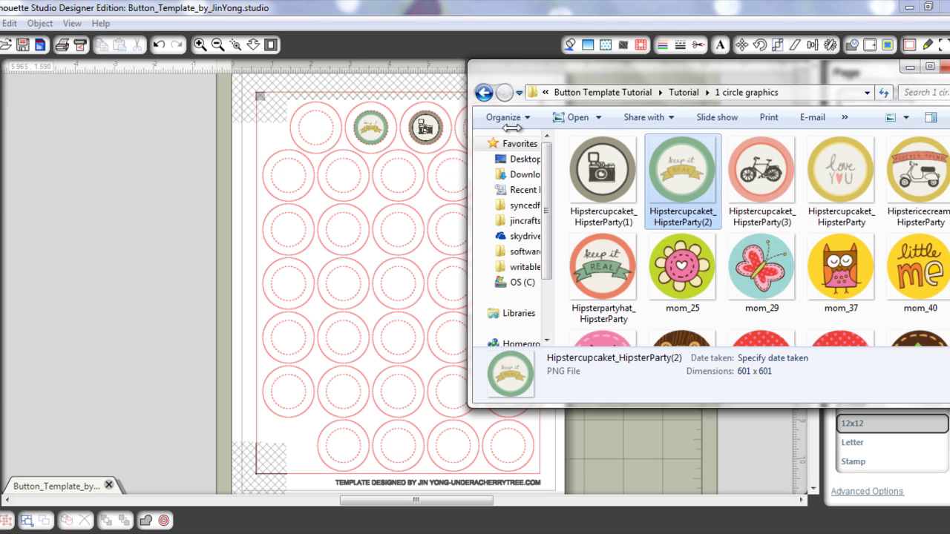
drag(467, 126, 542, 130)
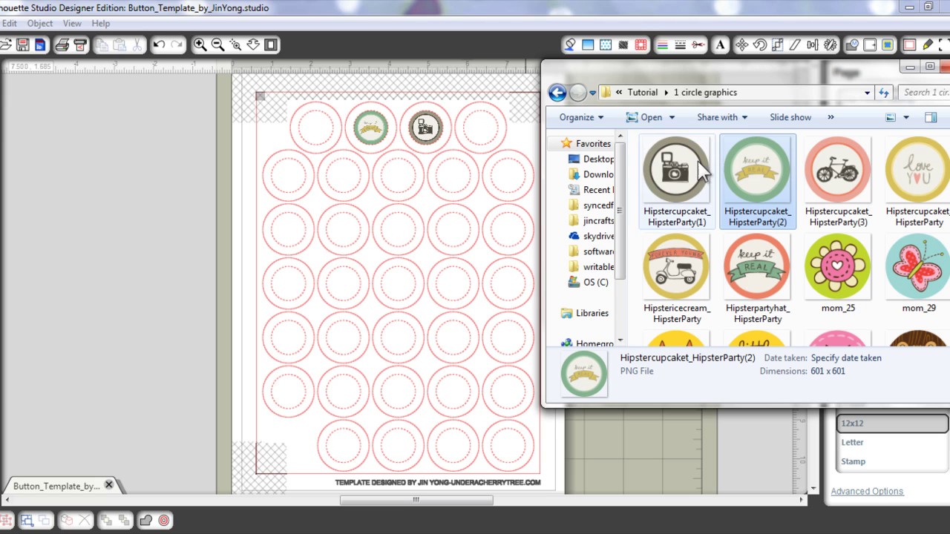
drag(857, 173, 490, 132)
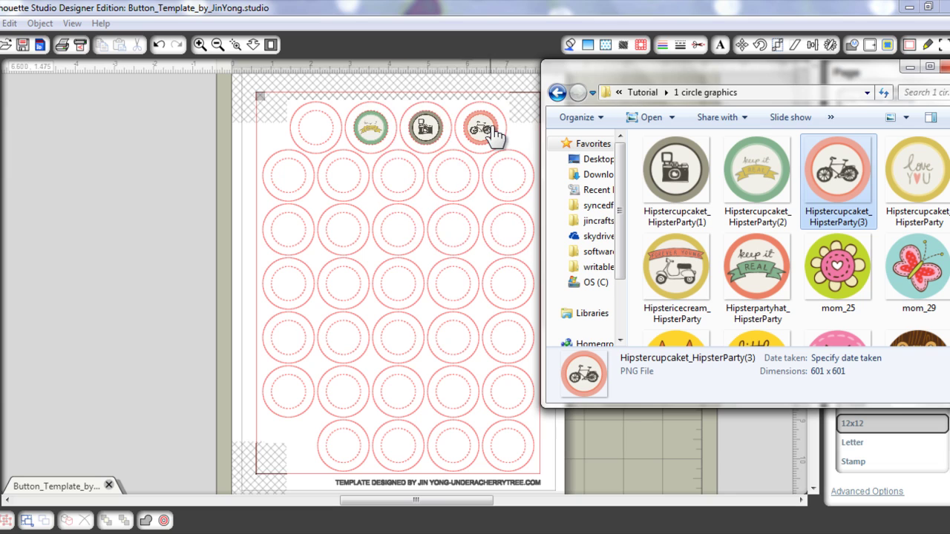
Step: Place the scooter graphic in the top row's first circle and the red "keep it real" graphic in the second row's last circle
click(674, 274)
drag(315, 108, 318, 132)
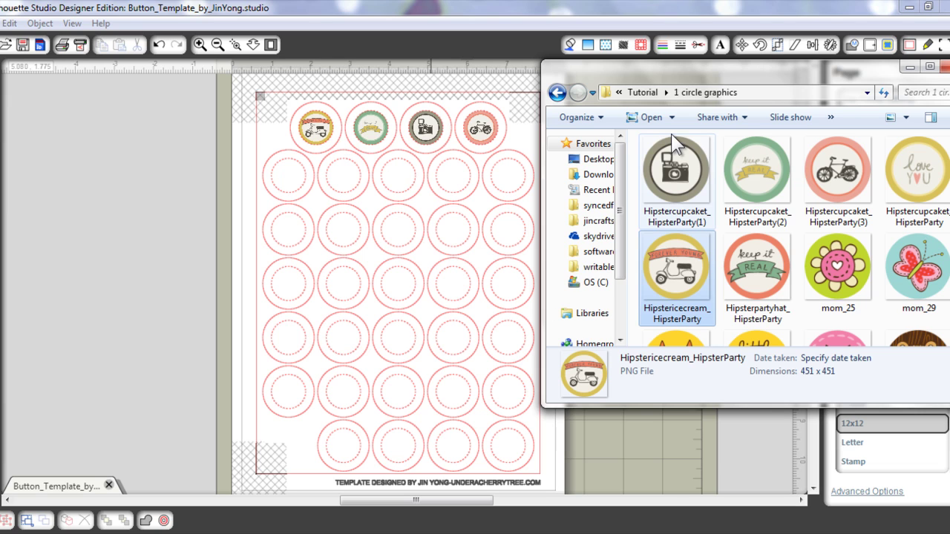
click(757, 279)
drag(757, 280, 511, 175)
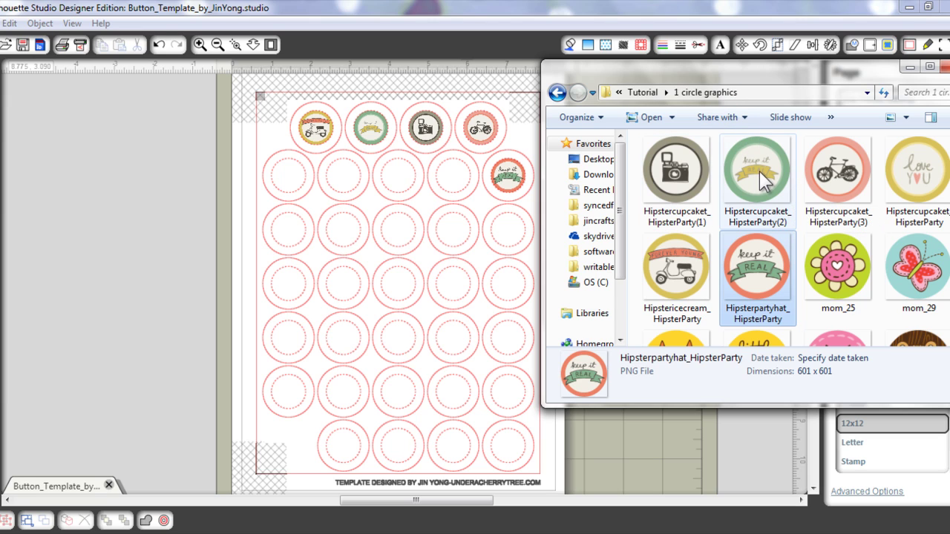
Step: Add the owl_goes_hoo_02 fox graphic from the 2 non-circle graphics folder to the document
click(643, 92)
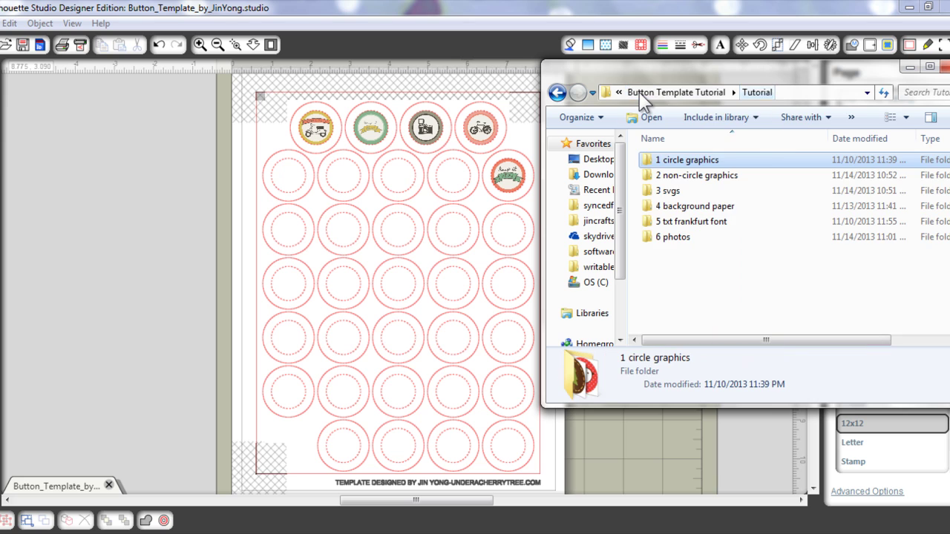
double_click(724, 177)
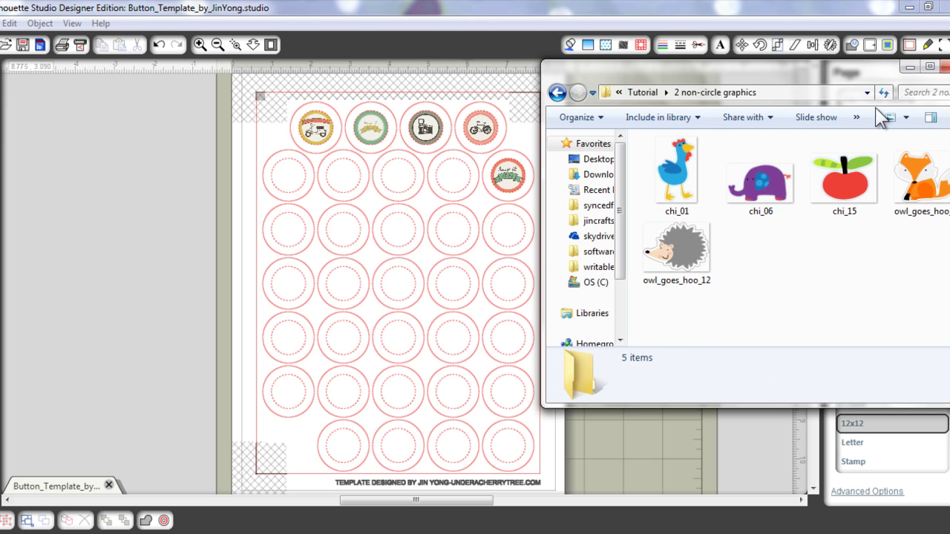
drag(850, 76, 498, 213)
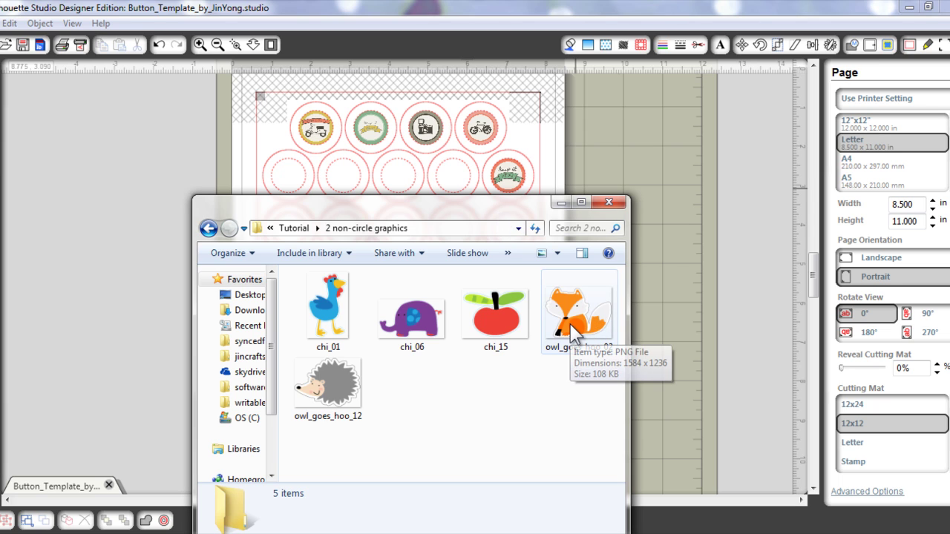
drag(572, 332, 705, 272)
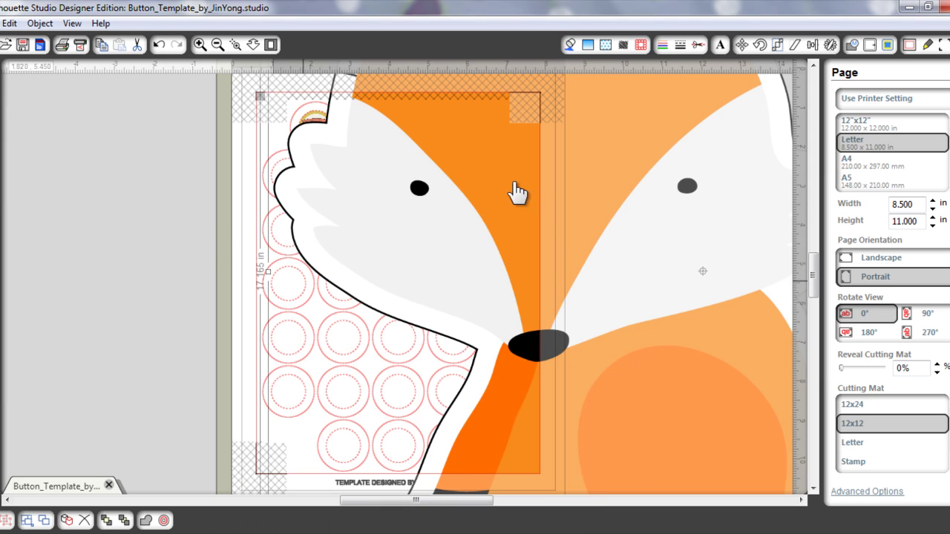
Step: Shrink the oversized fox freehand to about 14.5 by 11.3 in and move it to the right side of the page
drag(603, 139, 636, 290)
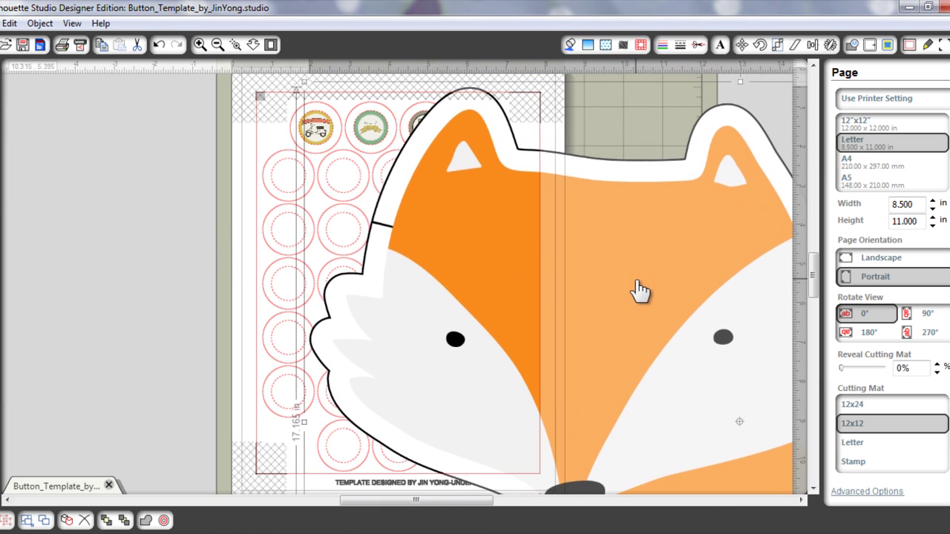
drag(601, 202, 611, 214)
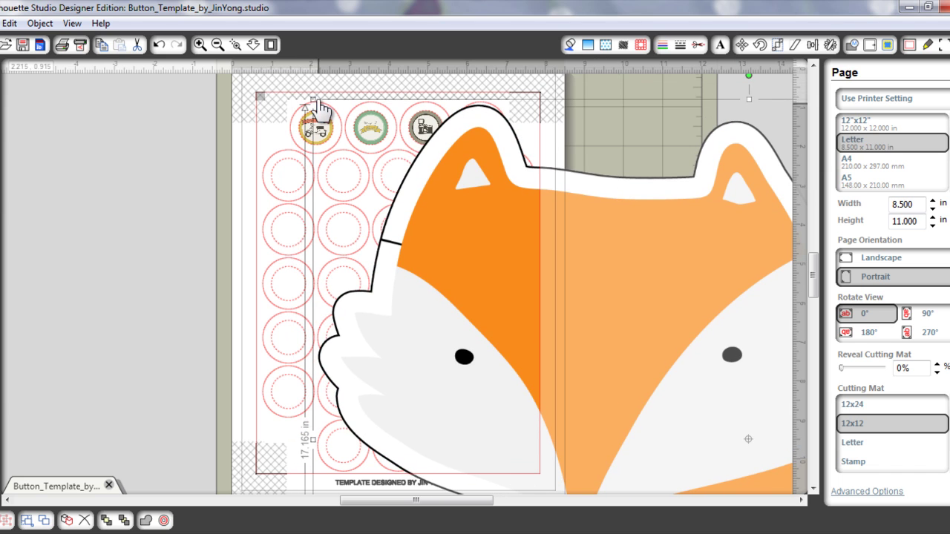
drag(310, 98, 608, 327)
drag(747, 449, 651, 169)
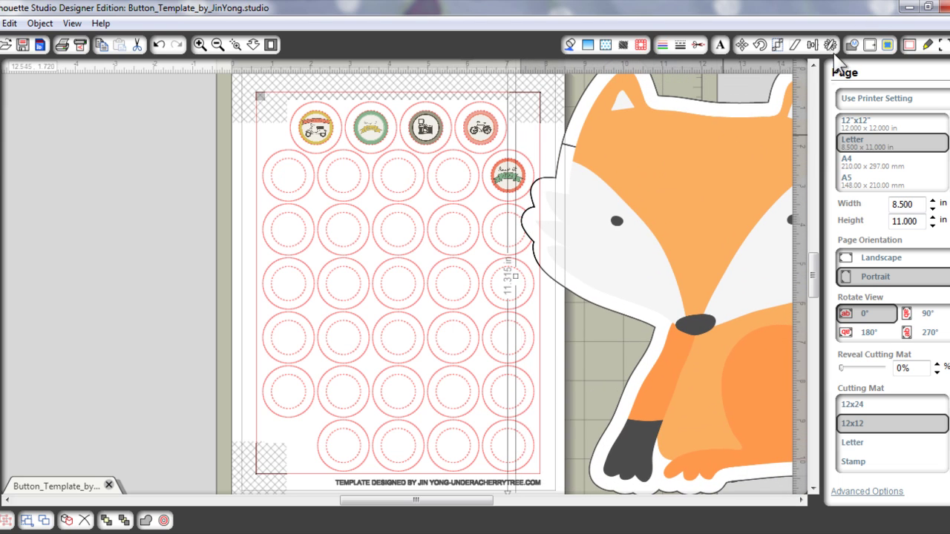
Step: Scale the fox to a width of 0.65 in with the aspect ratio locked
click(777, 45)
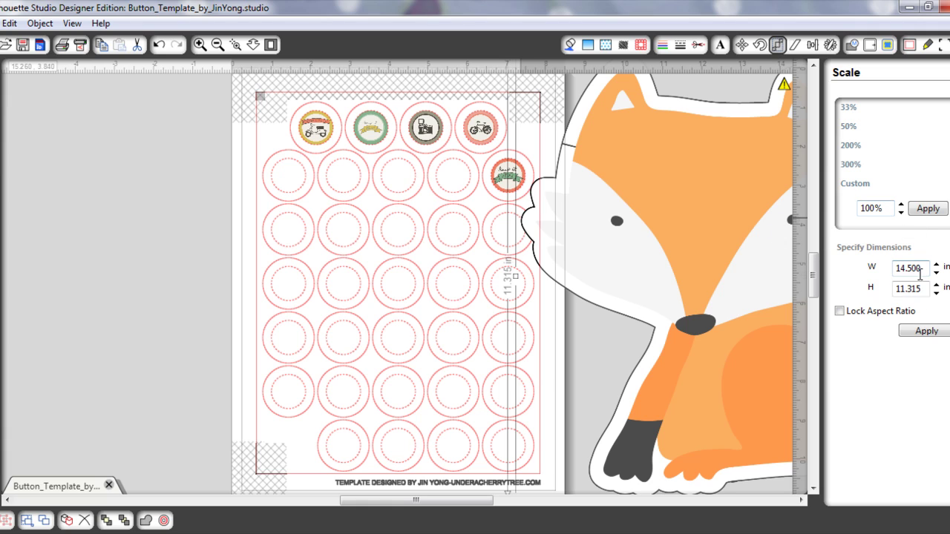
click(839, 312)
text(0.65)
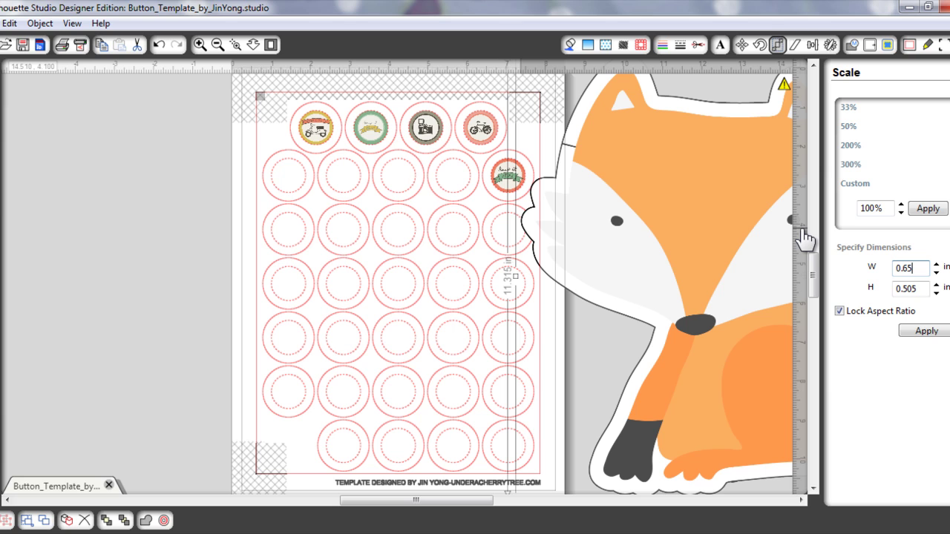
click(921, 332)
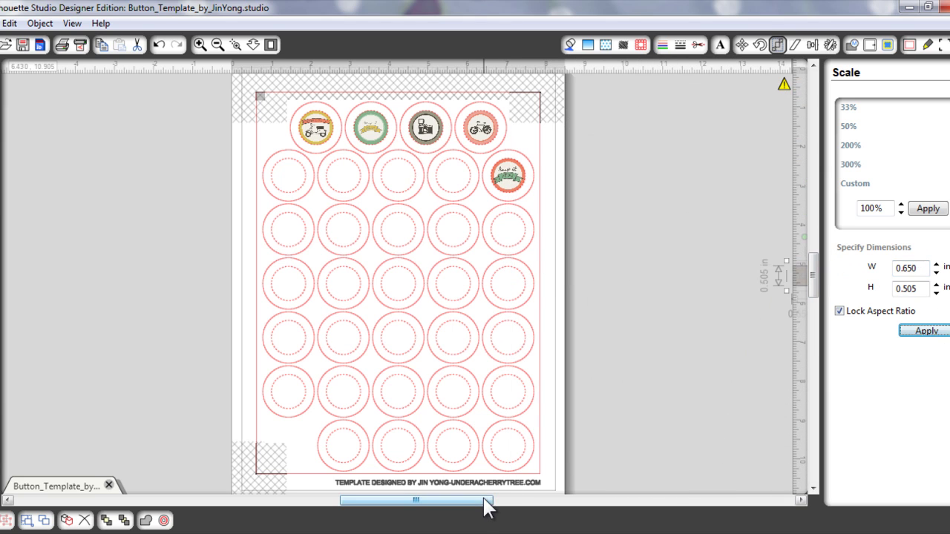
Step: Move the fox into the last circle of the third row and nudge it to fit inside the dashed inner circle
drag(484, 503, 503, 503)
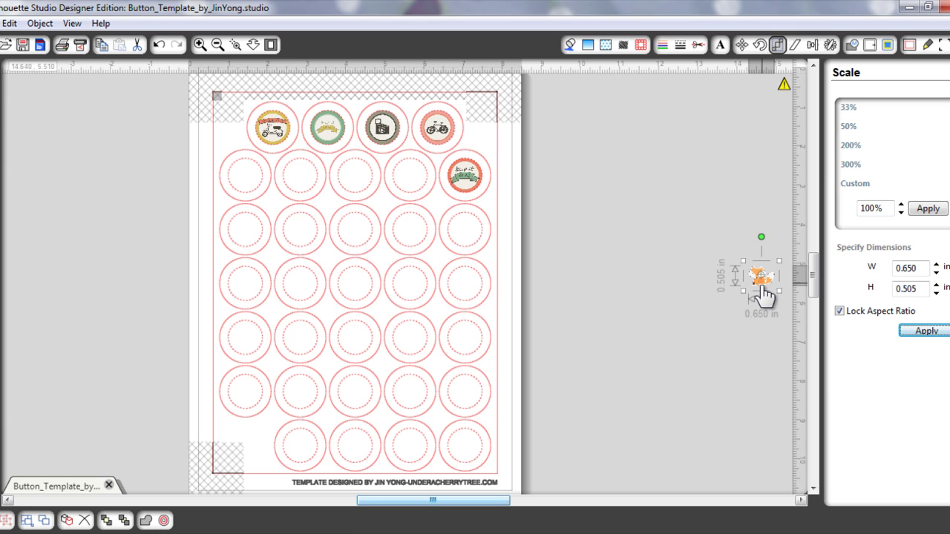
drag(762, 293, 466, 247)
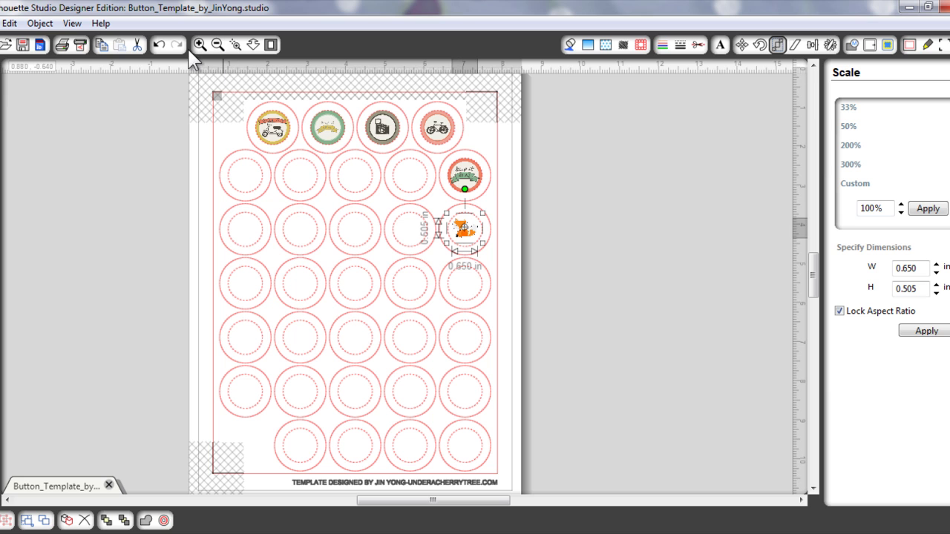
click(199, 46)
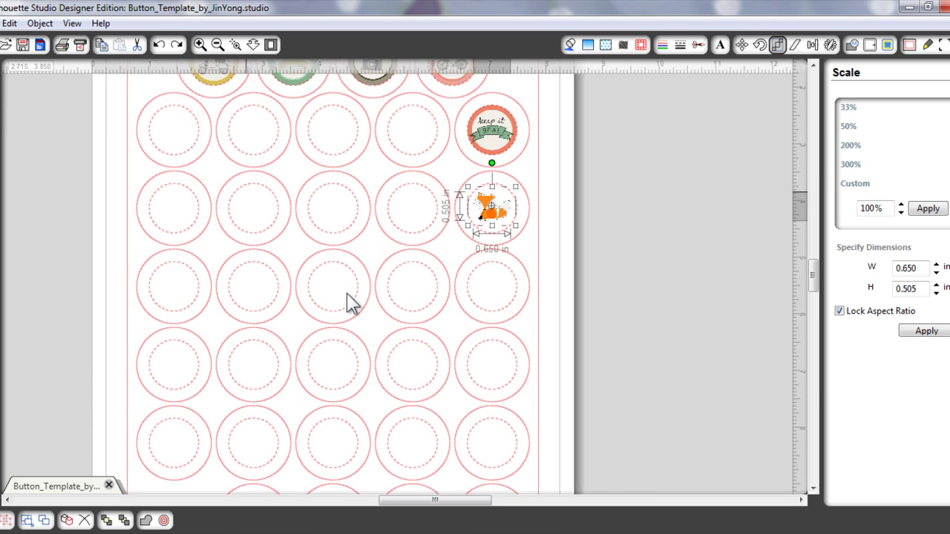
drag(403, 513, 435, 503)
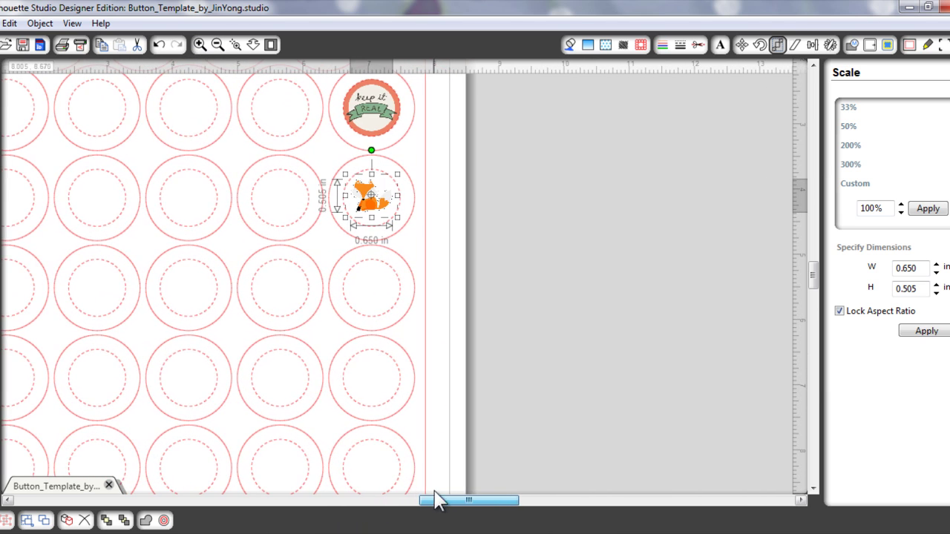
click(199, 45)
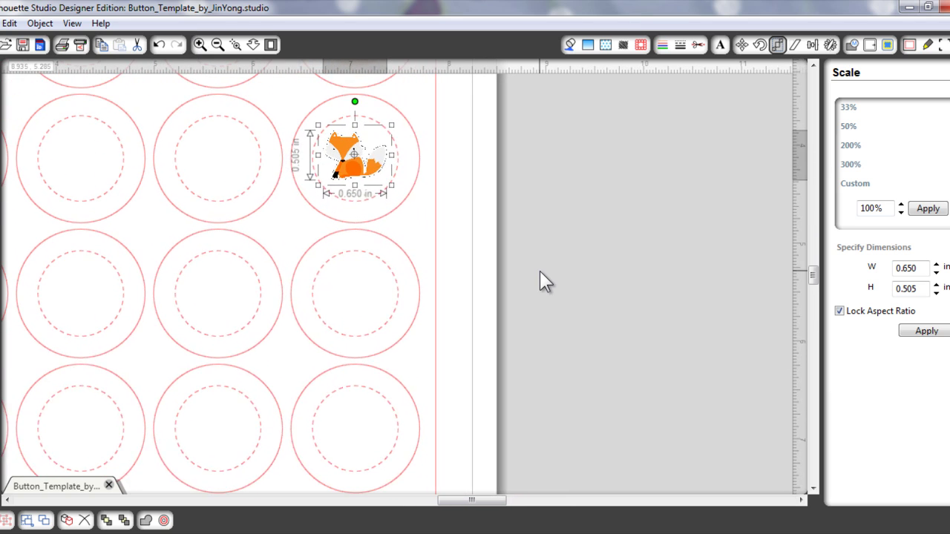
scroll(540, 271, up, 3)
scroll(541, 271, up, 1)
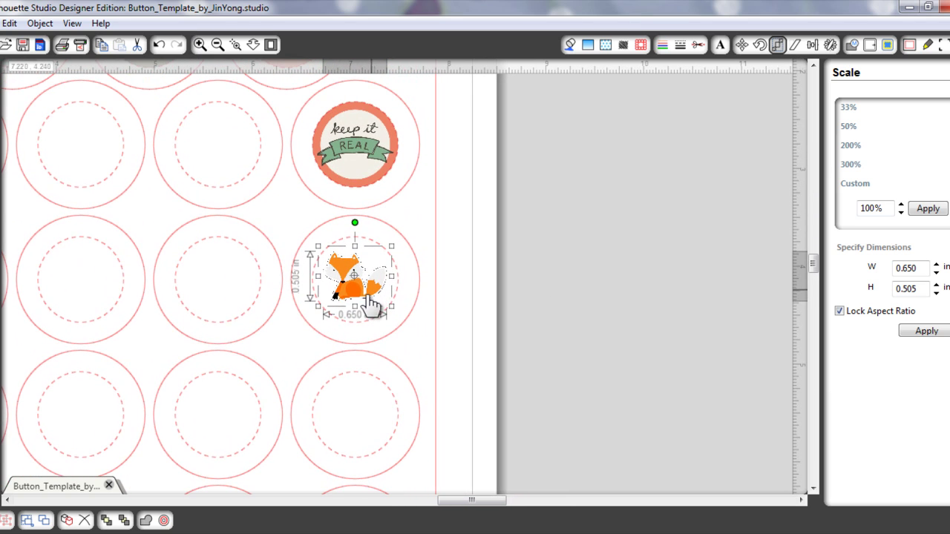
drag(352, 301, 353, 303)
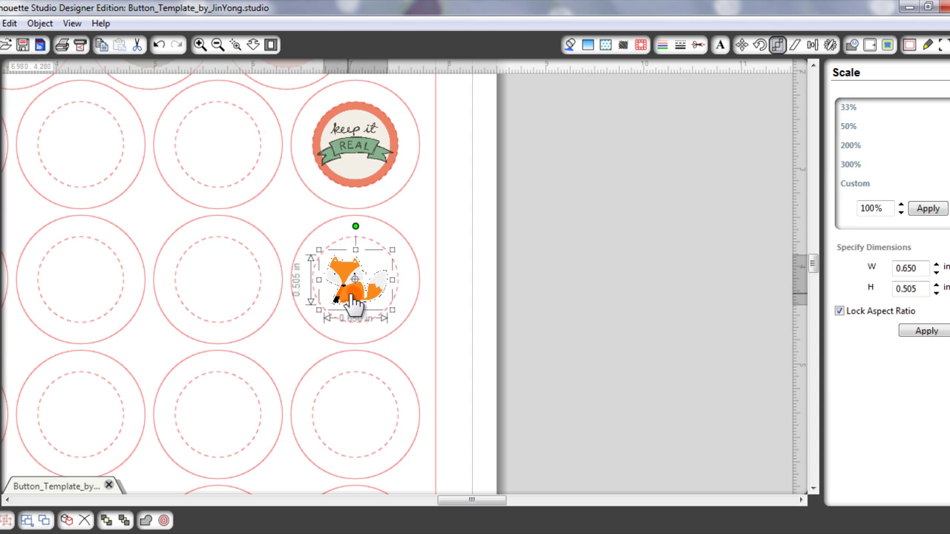
Step: Select the fox together with its button circles and align them all by their centers
click(574, 241)
click(362, 295)
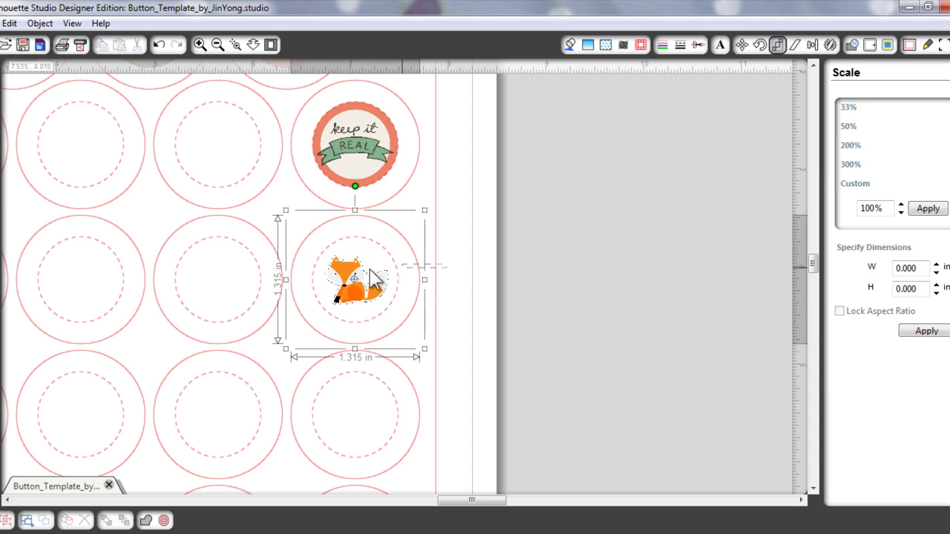
click(813, 45)
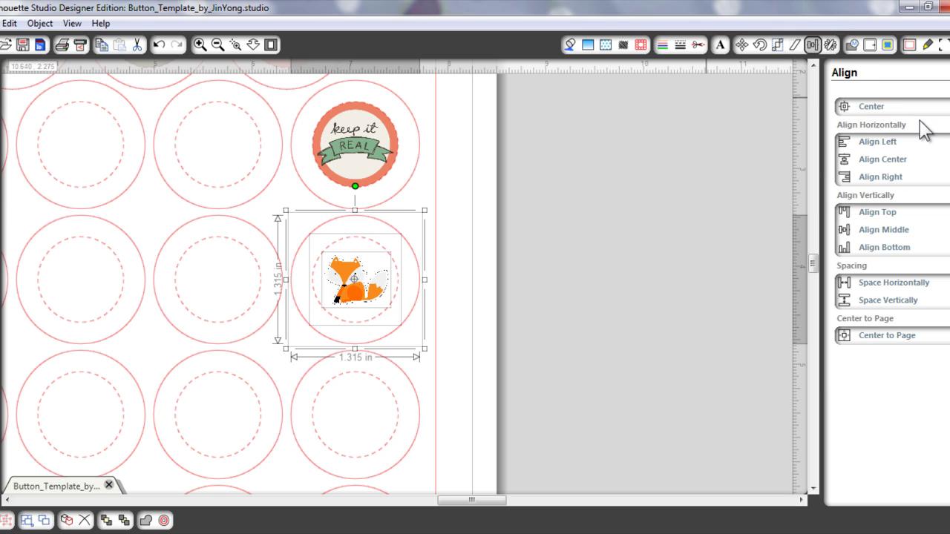
click(892, 107)
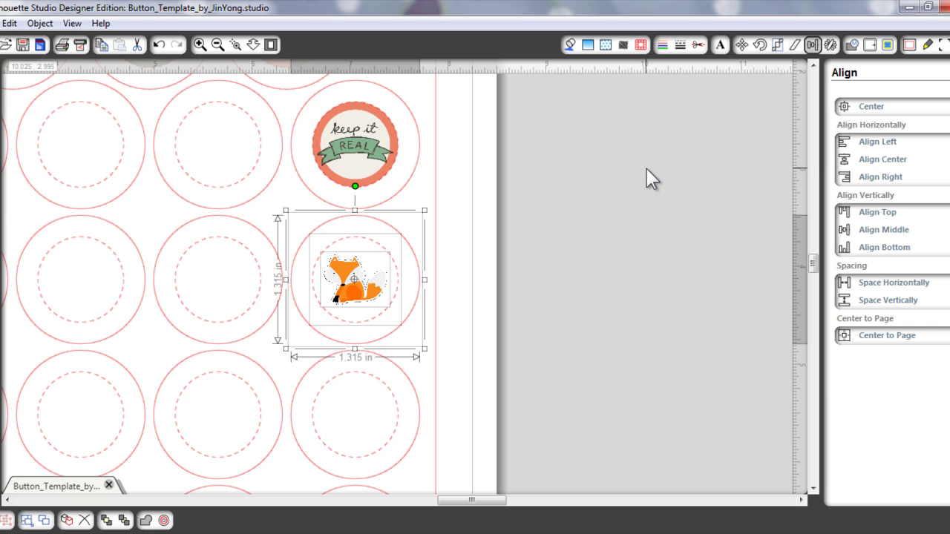
click(646, 169)
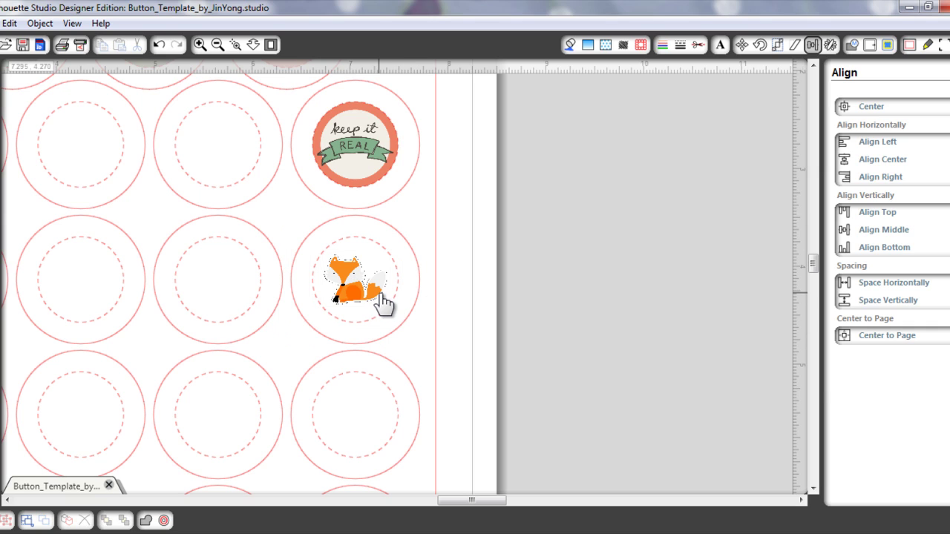
click(383, 303)
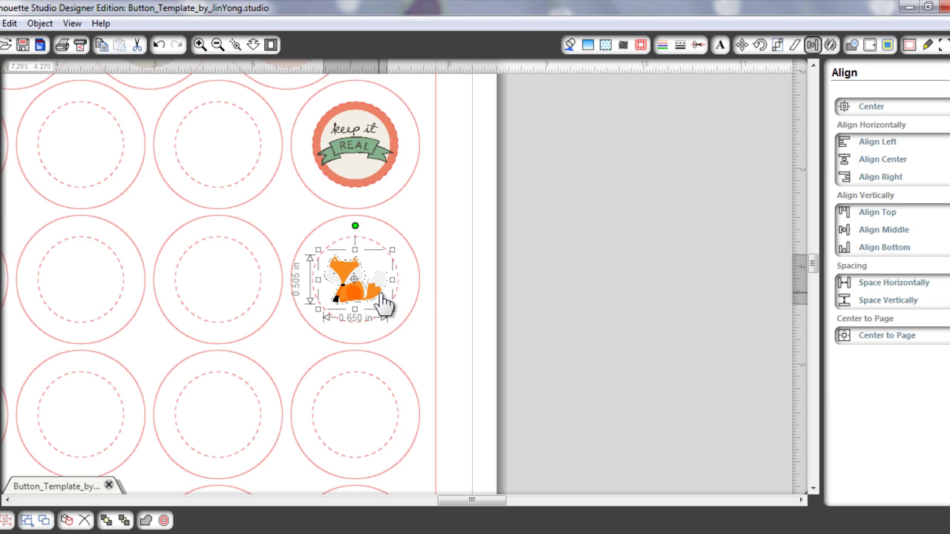
click(510, 297)
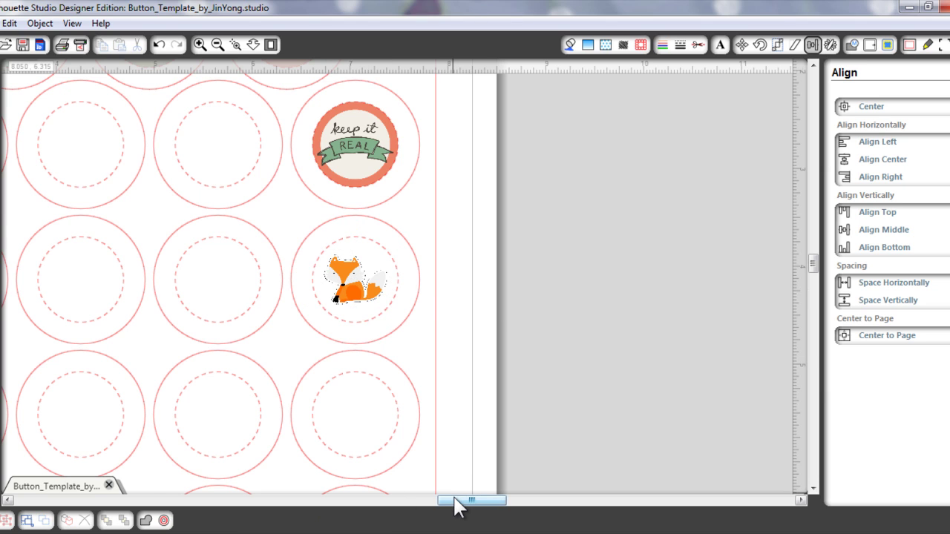
Step: Add the fox with the pipe from the 3 svgs folder and position it in the empty area beside the page
drag(455, 506, 480, 503)
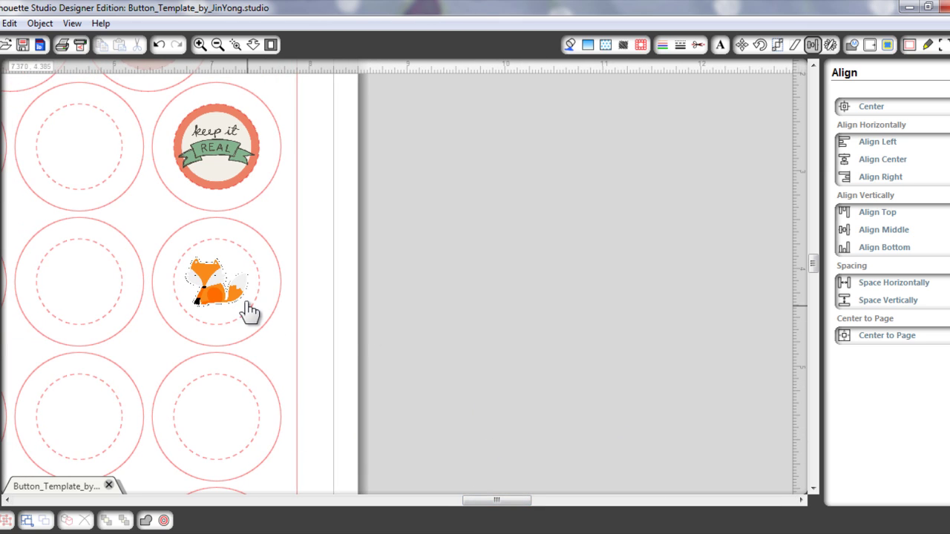
click(582, 488)
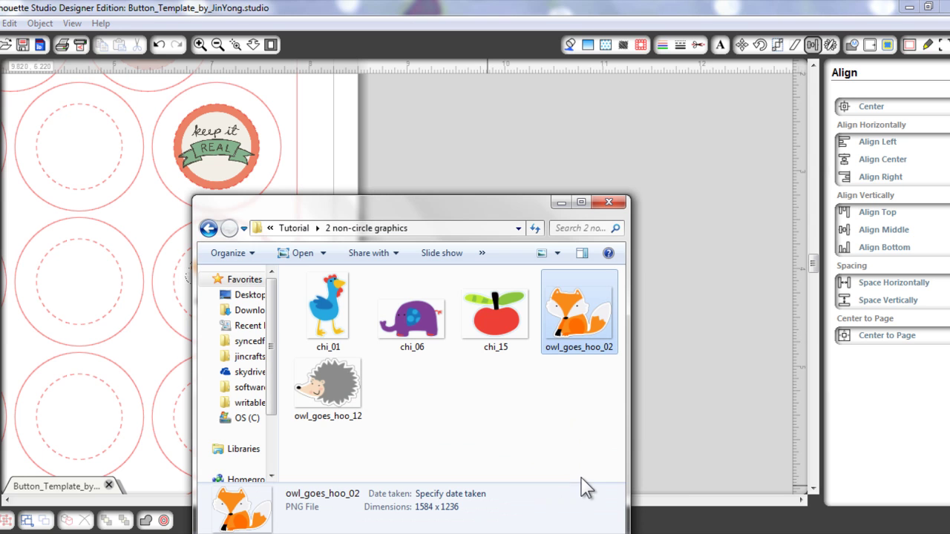
click(295, 228)
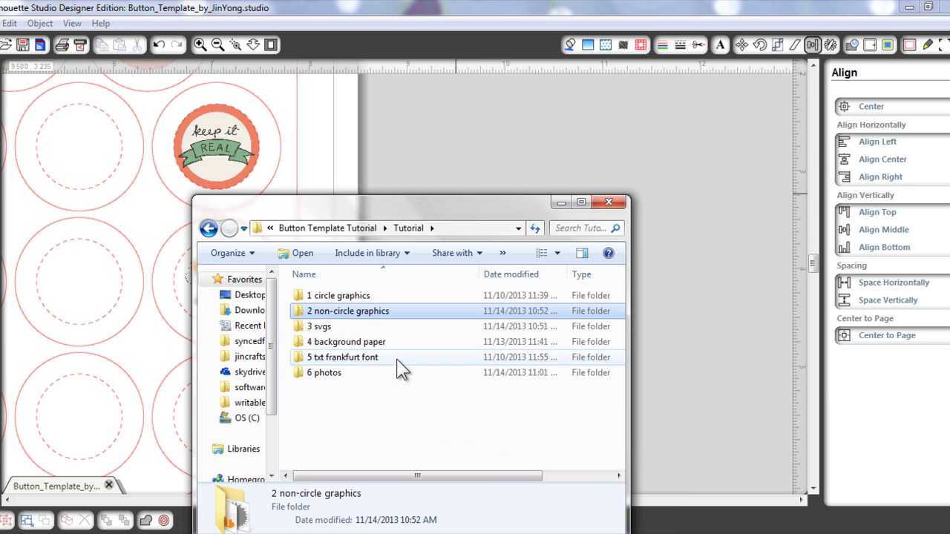
double_click(397, 321)
drag(398, 297, 513, 153)
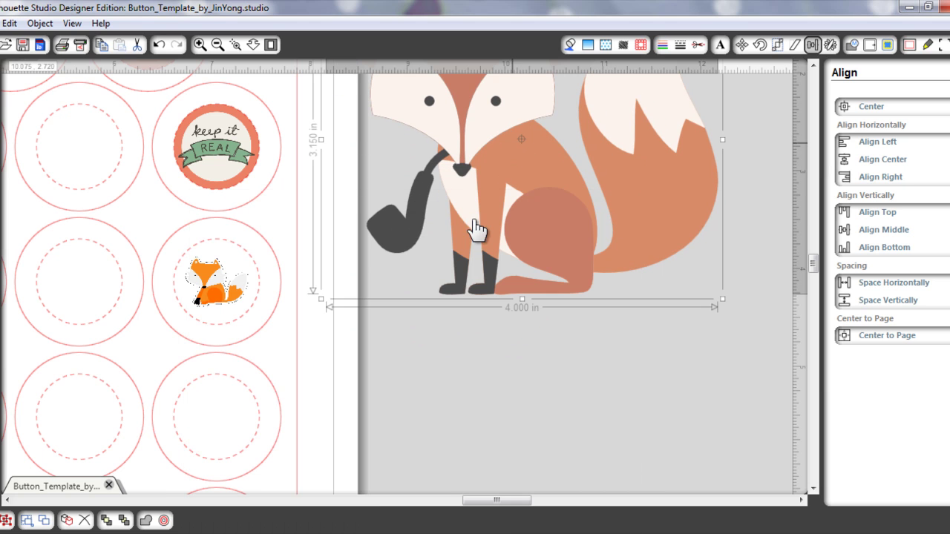
drag(556, 191, 582, 344)
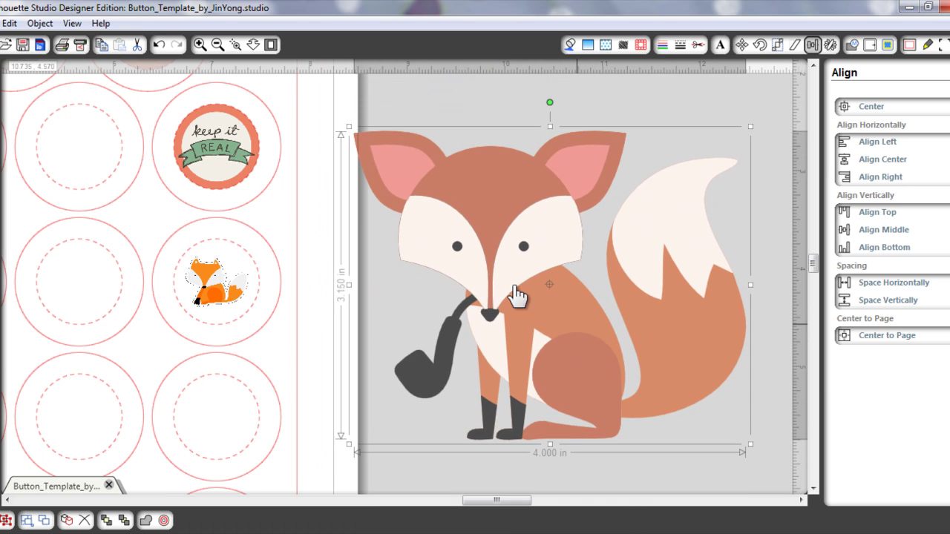
Step: Shrink the fox with the pipe, lock its aspect ratio and set its width to 0.65 in
drag(349, 126, 560, 307)
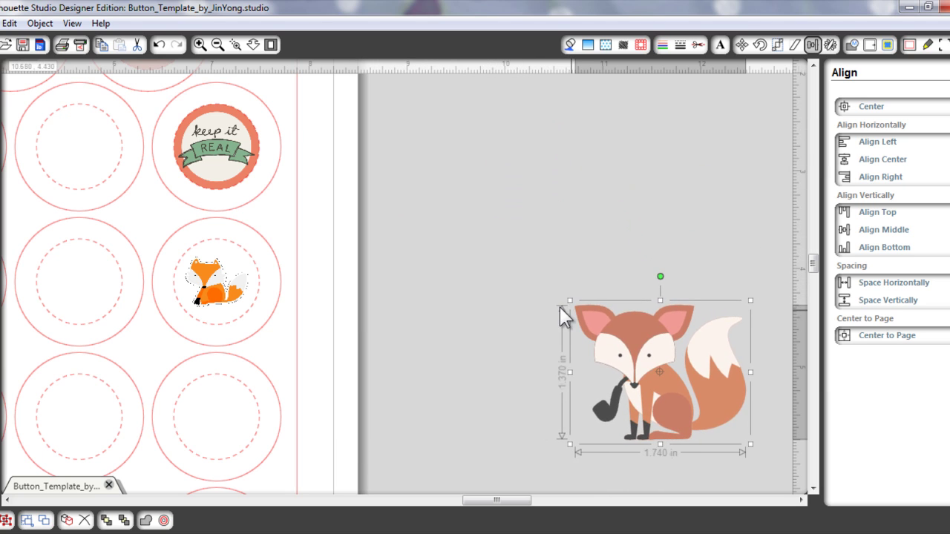
drag(628, 353, 436, 276)
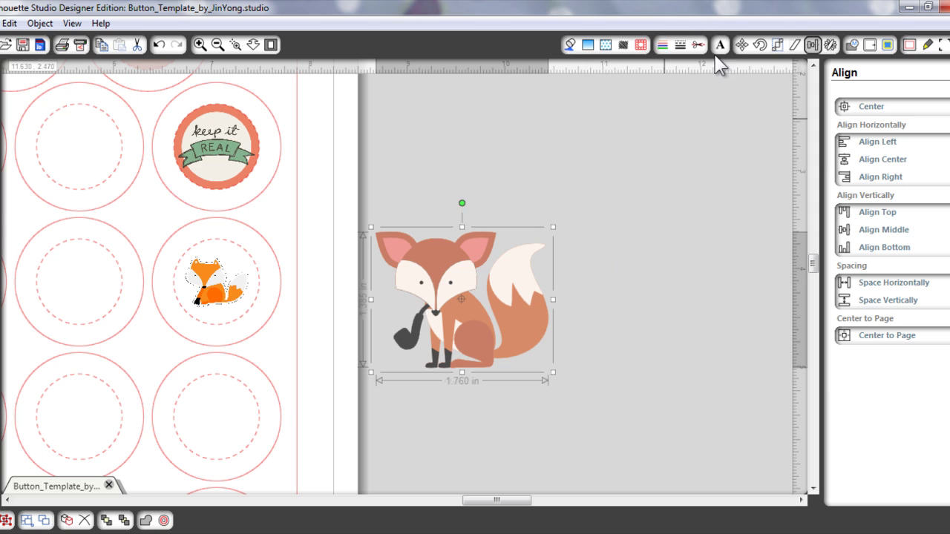
click(777, 45)
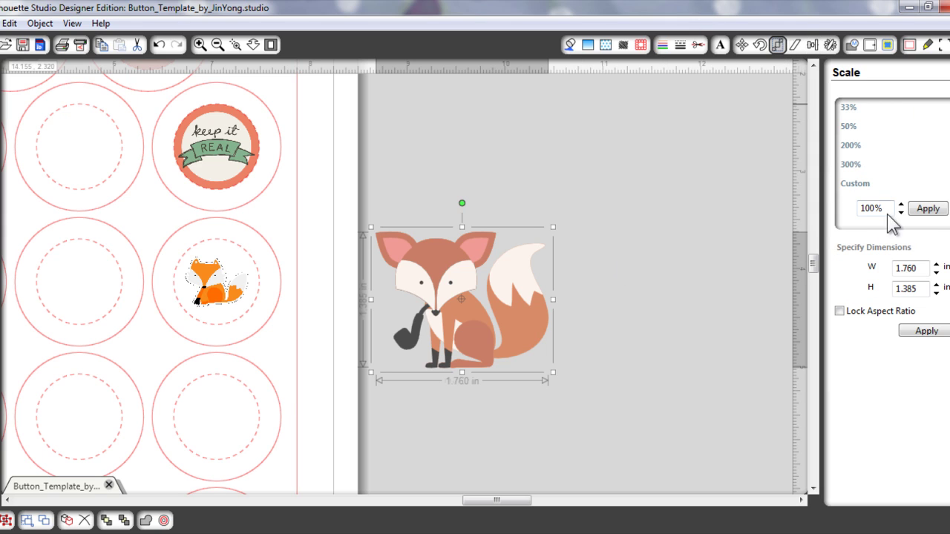
click(839, 312)
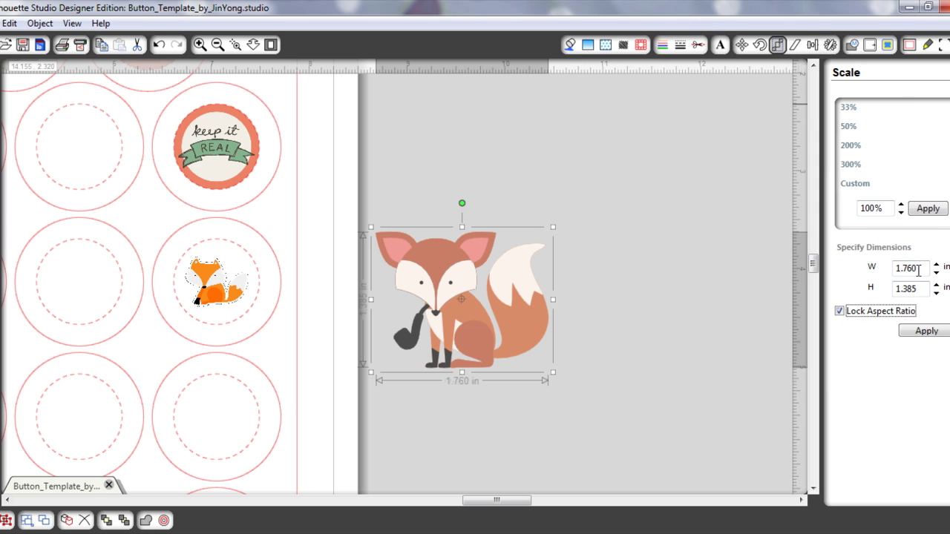
text(0.65)
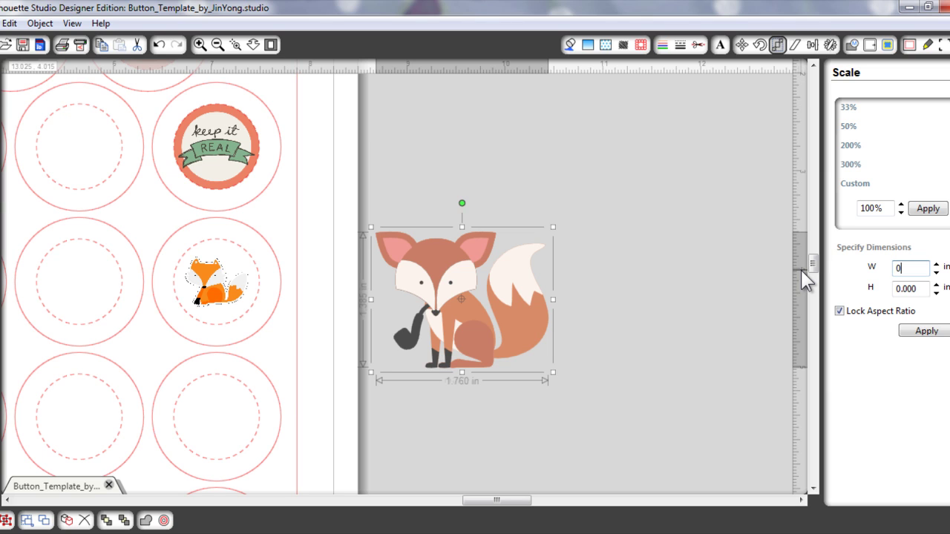
click(932, 332)
Step: Move the fox with the pipe into the last circle of the fourth row and nudge it to the middle of the dashed circle
drag(492, 316, 245, 435)
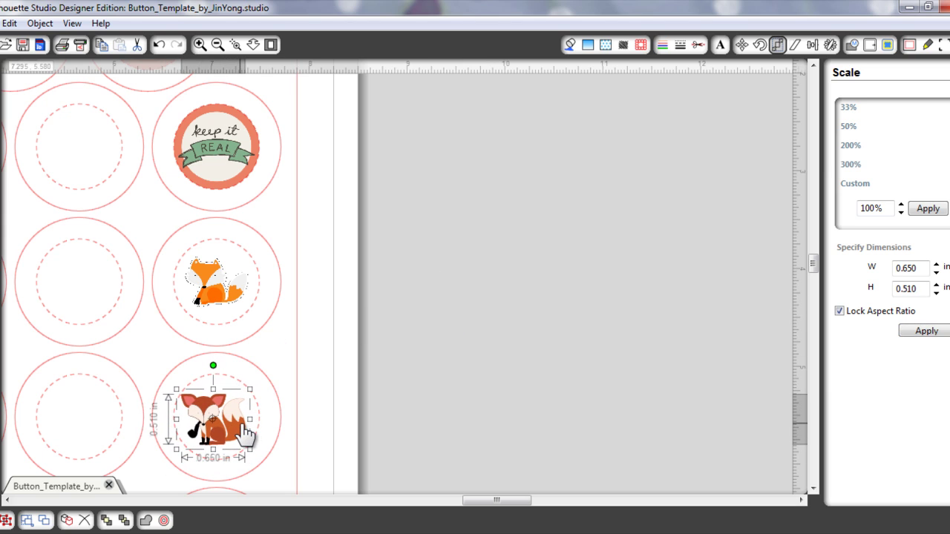
click(342, 403)
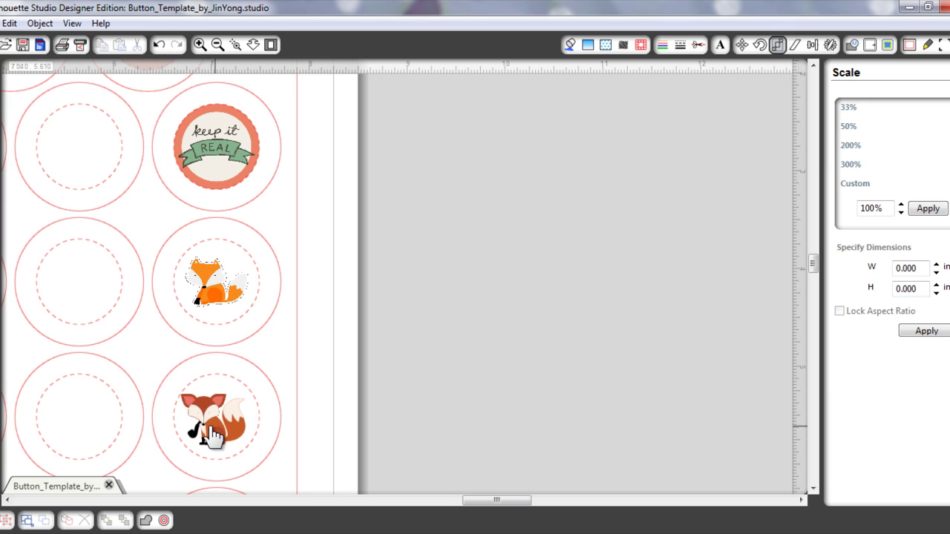
drag(212, 427, 216, 427)
click(340, 397)
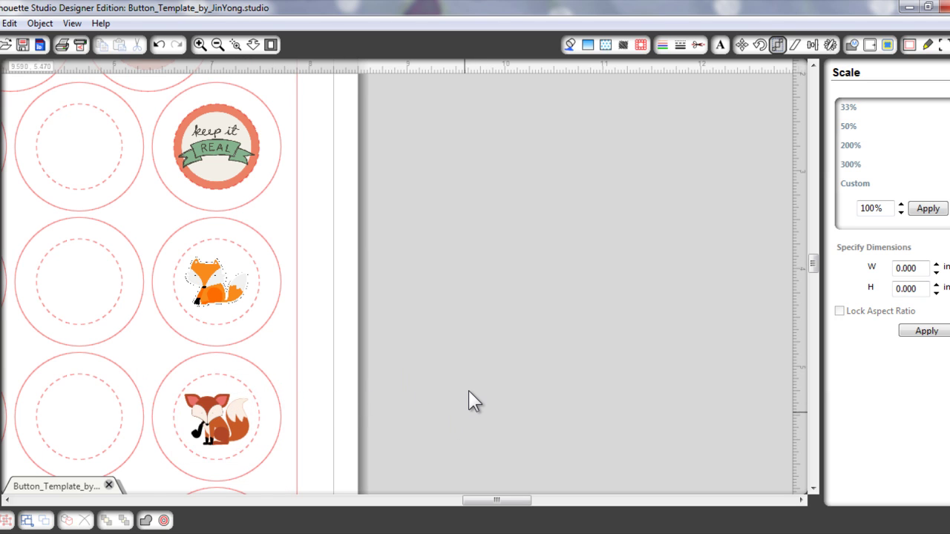
Step: Add the text "hello" in the TXT Frankfurt font at 72 pt in the empty area beside the page
scroll(468, 390, down, 3)
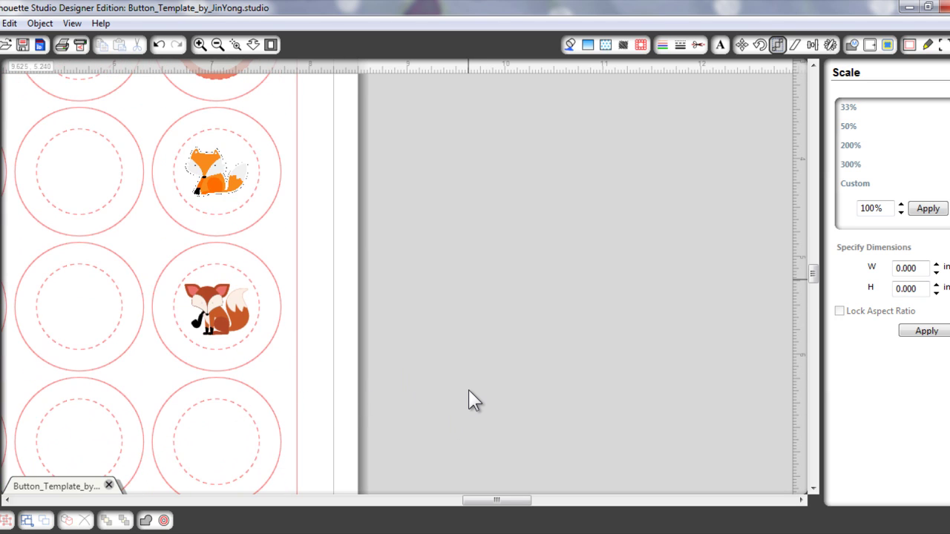
scroll(468, 390, down, 1)
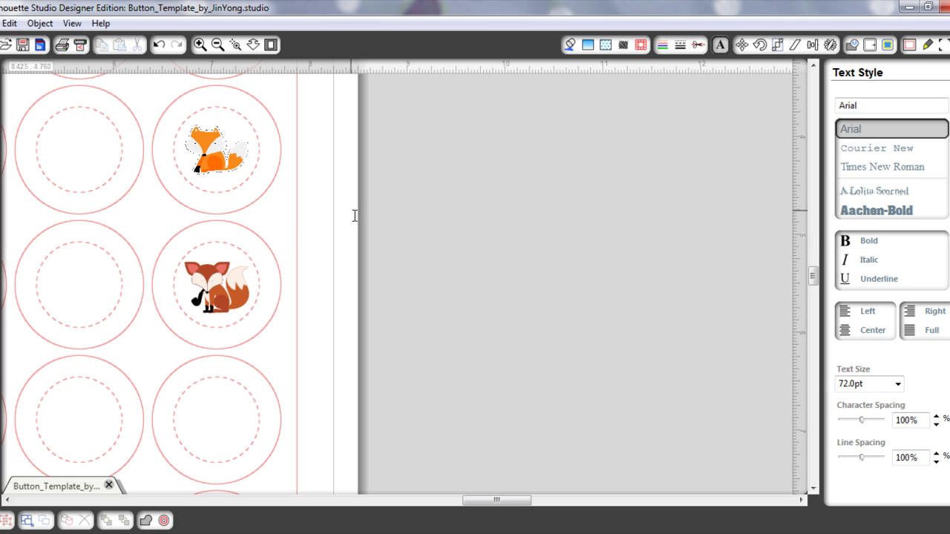
click(895, 106)
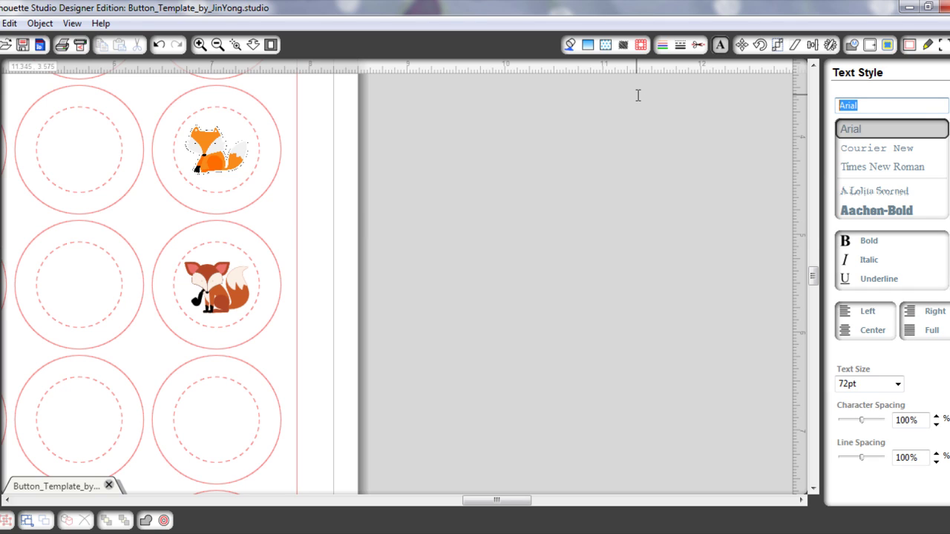
text(txt)
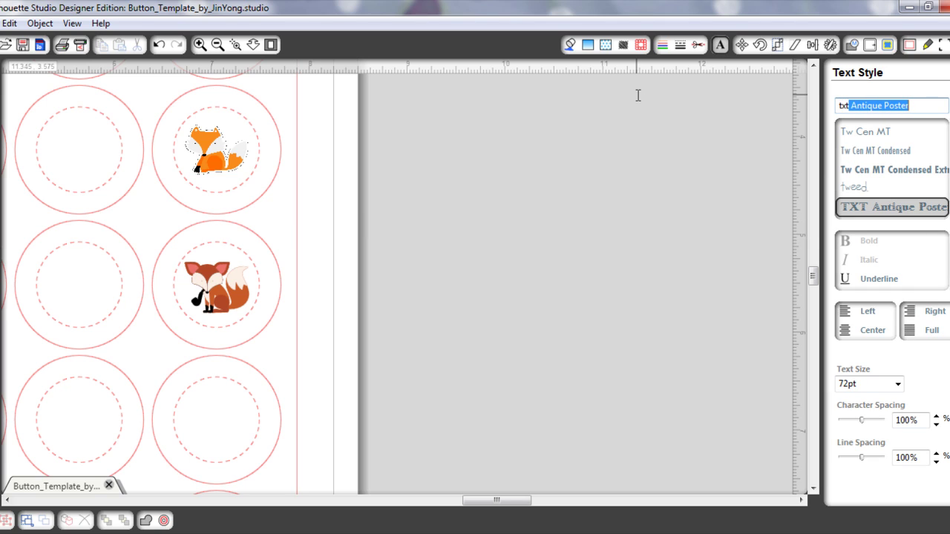
text( frankfurt)
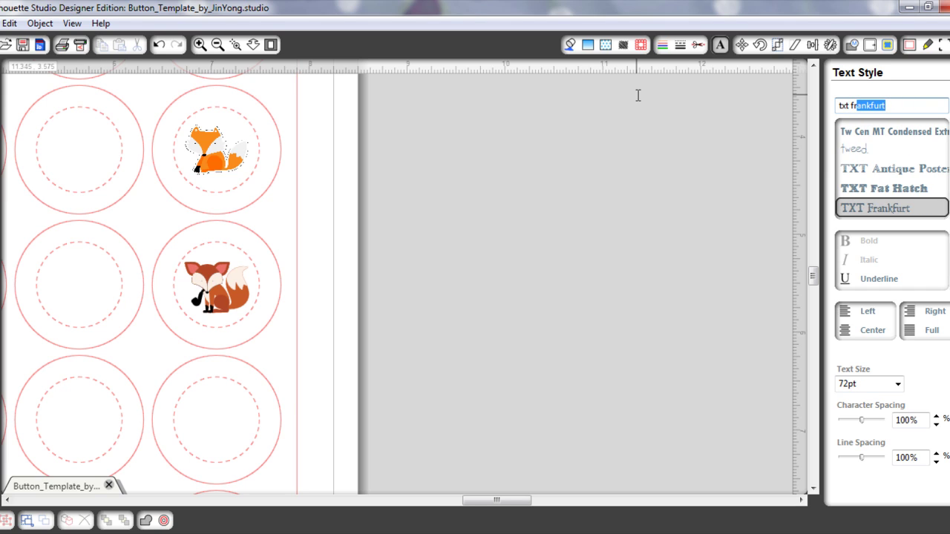
click(384, 311)
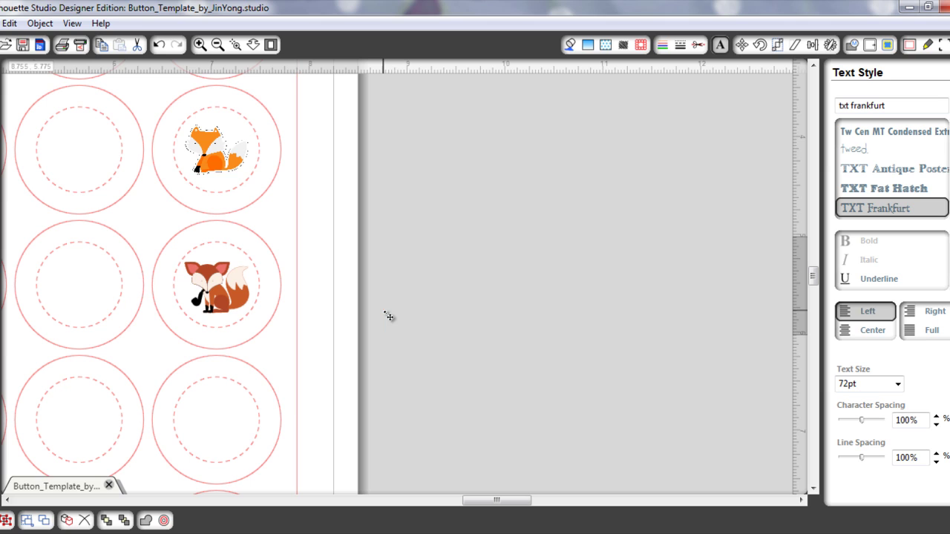
text(hello)
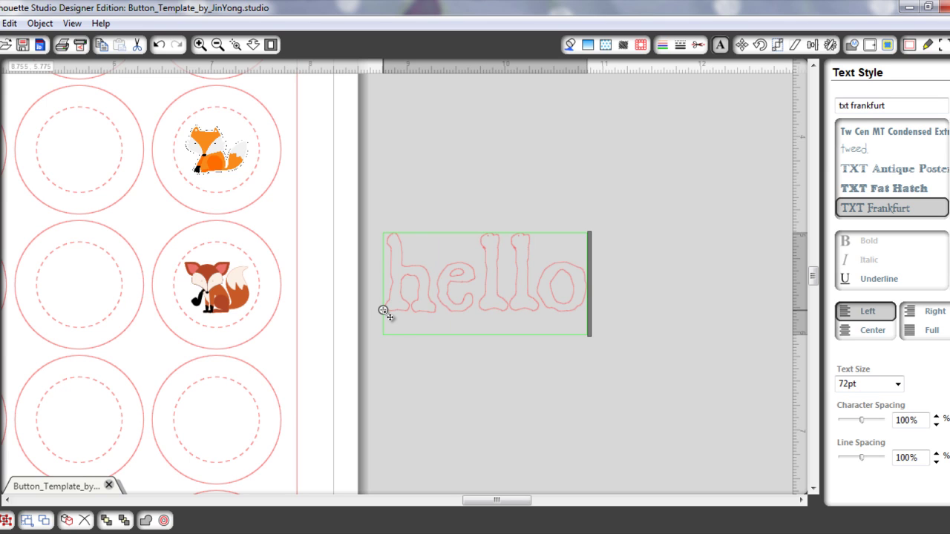
click(468, 412)
Step: Fill the "hello" text with solid black and open the advanced fill color options
click(496, 318)
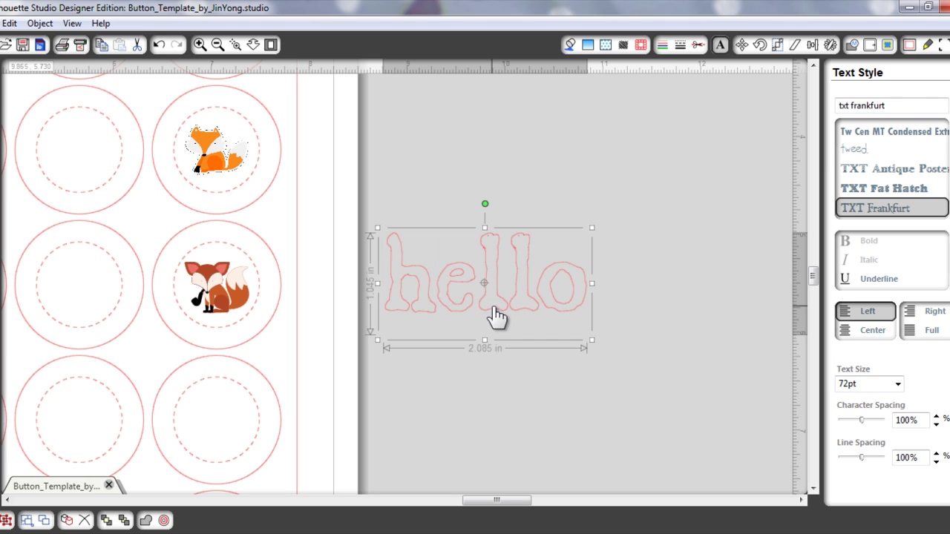
click(570, 45)
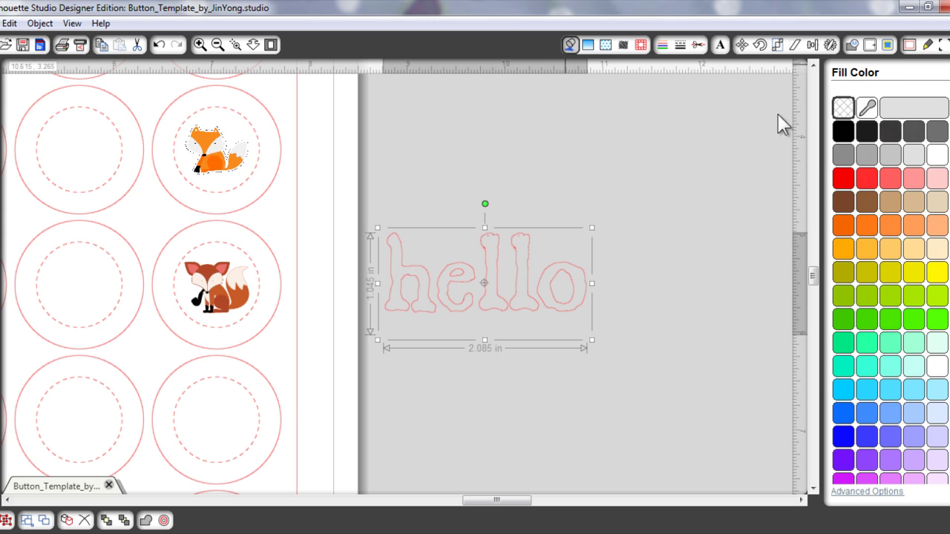
click(844, 133)
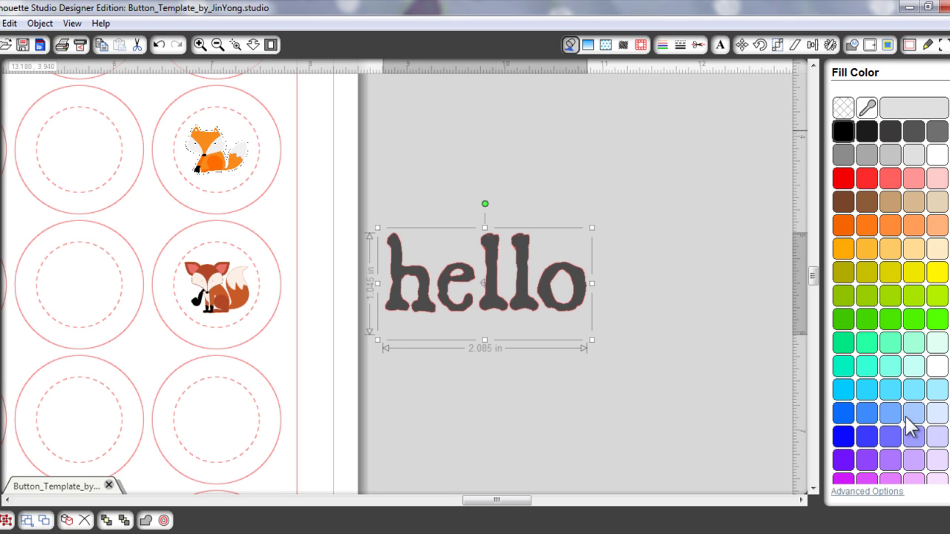
click(866, 491)
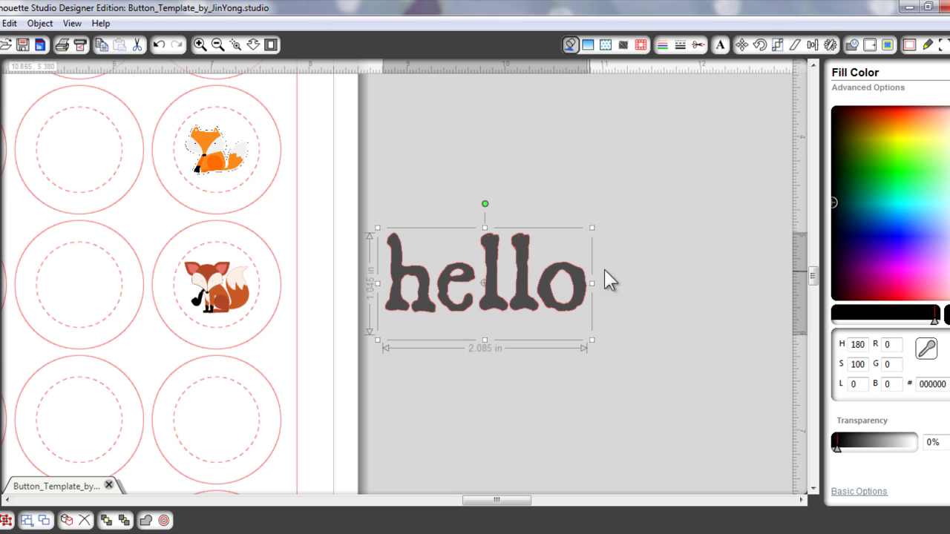
Step: Make the outline of the "hello" text transparent and set its cut style to No Cut
click(662, 45)
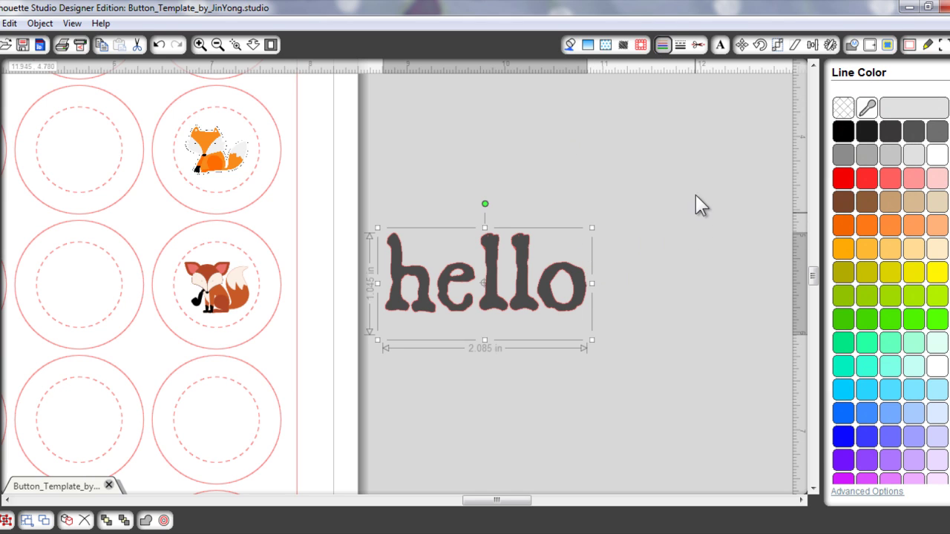
click(844, 108)
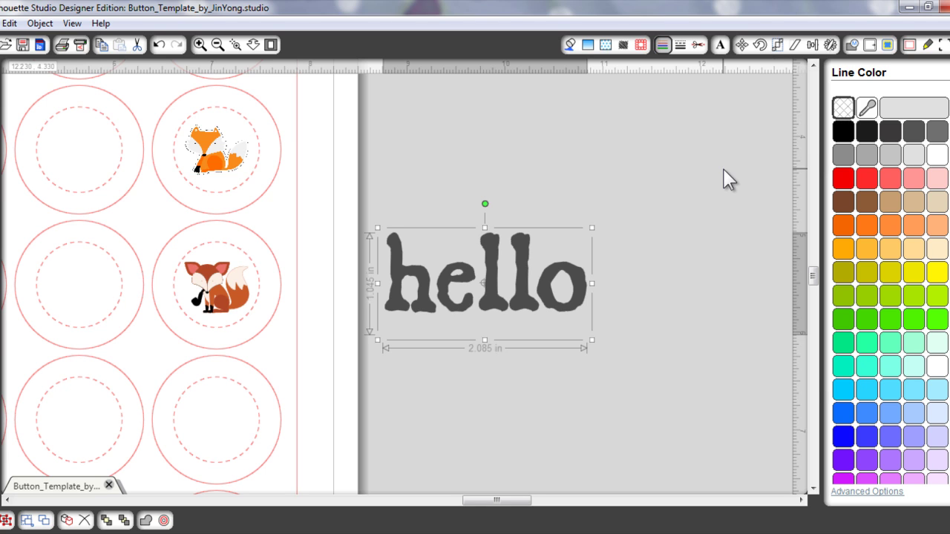
click(698, 45)
click(867, 107)
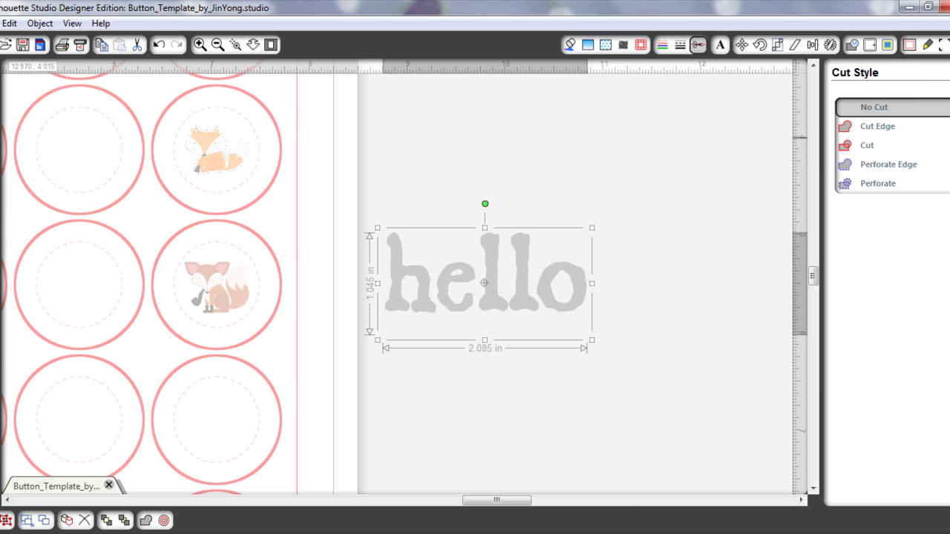
click(949, 72)
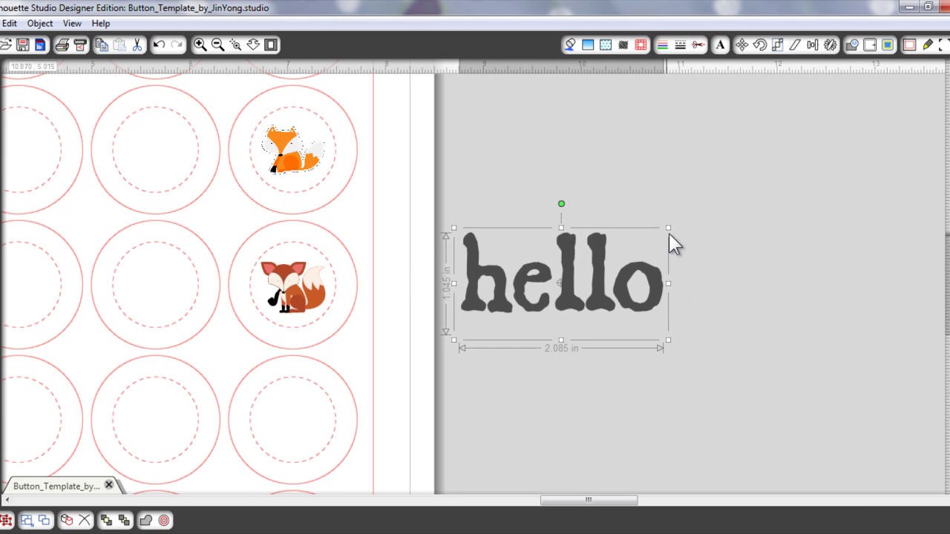
Step: Shrink the "hello" text and place it inside the dashed circle directly below the fox with the pipe
drag(668, 228, 322, 431)
click(544, 415)
scroll(545, 415, down, 6)
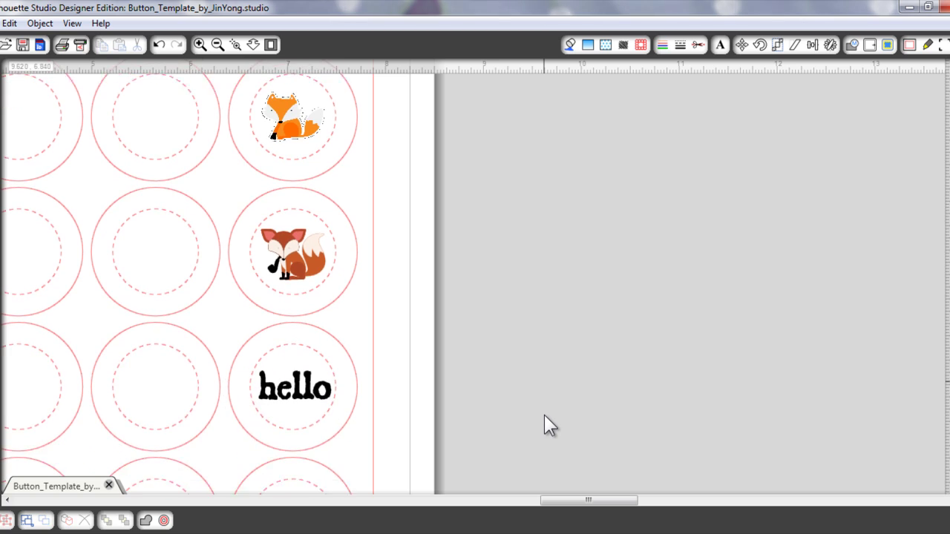
Step: Fill the dashed inner circle behind the orange fox with light pink
scroll(545, 415, up, 10)
scroll(545, 415, up, 10)
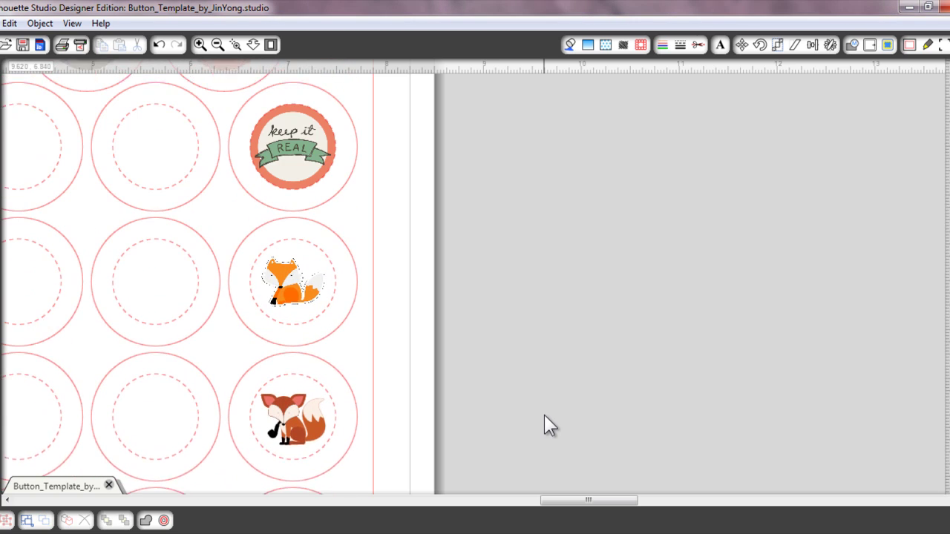
scroll(555, 433, down, 8)
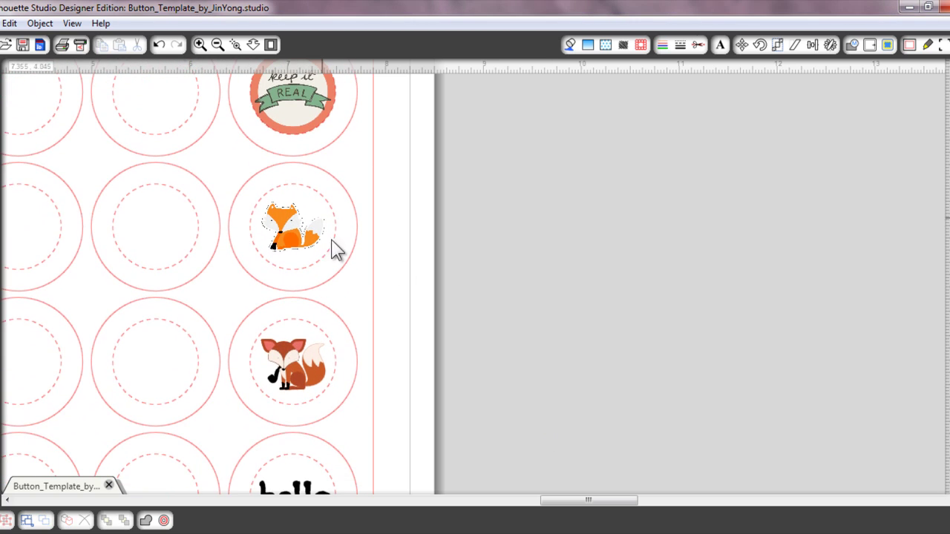
scroll(357, 290, down, 3)
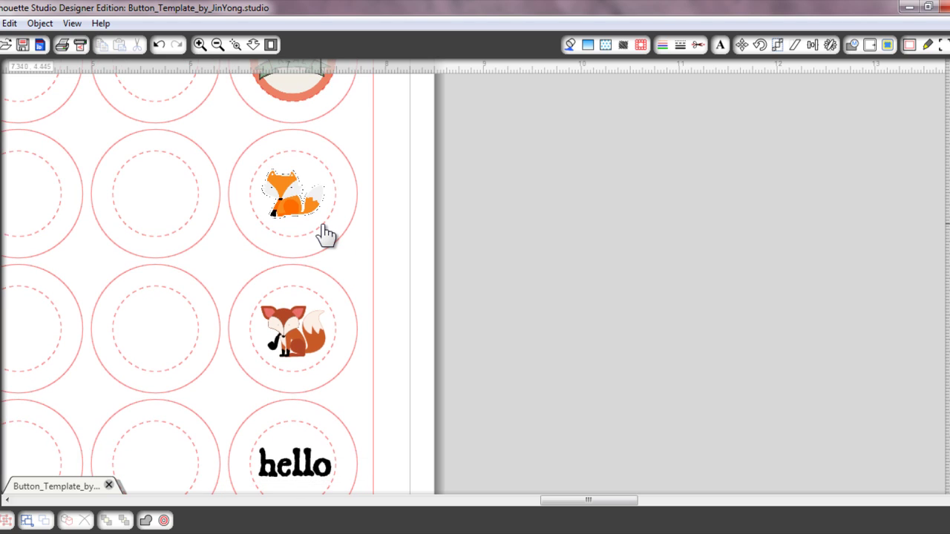
click(325, 235)
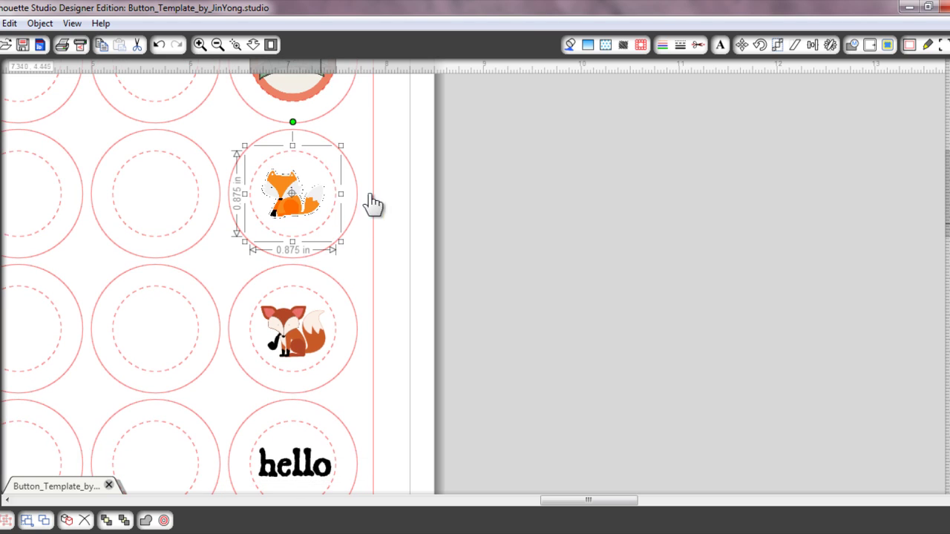
click(571, 45)
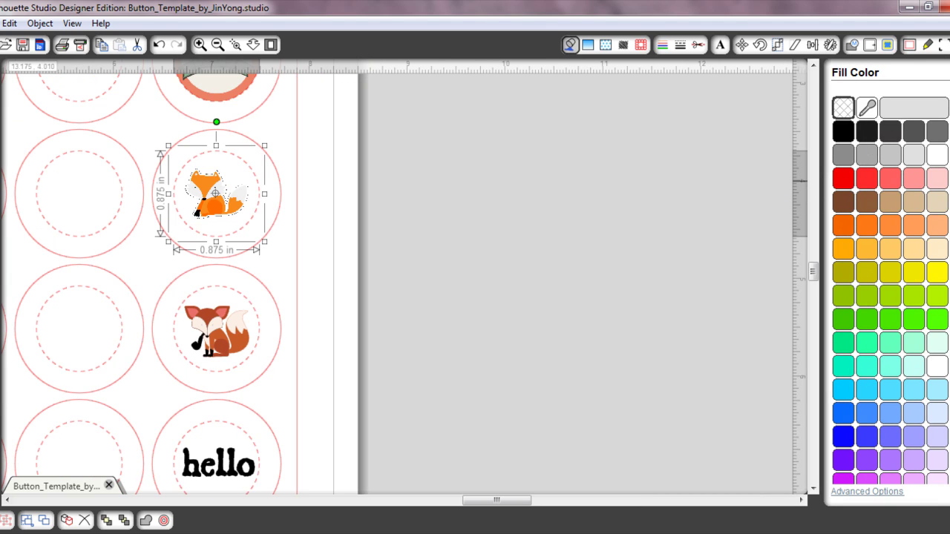
click(866, 491)
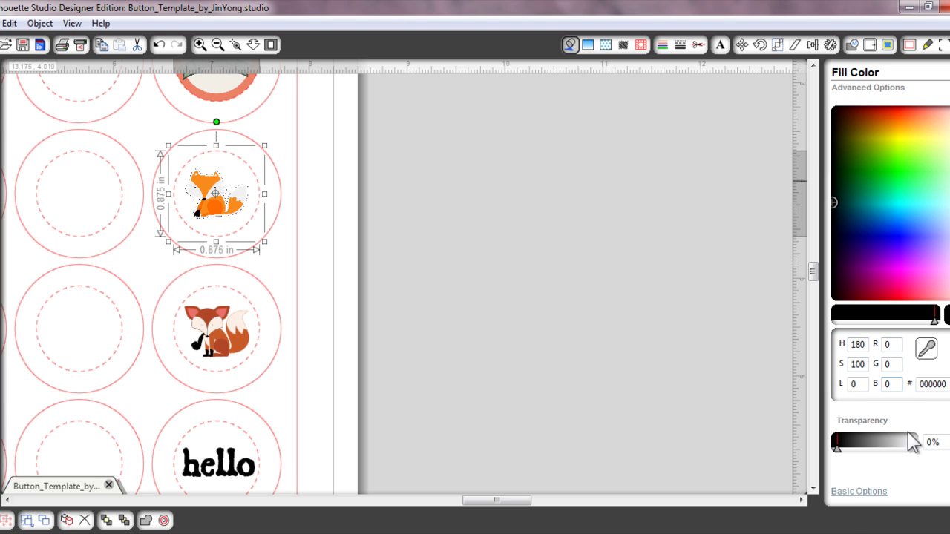
click(848, 492)
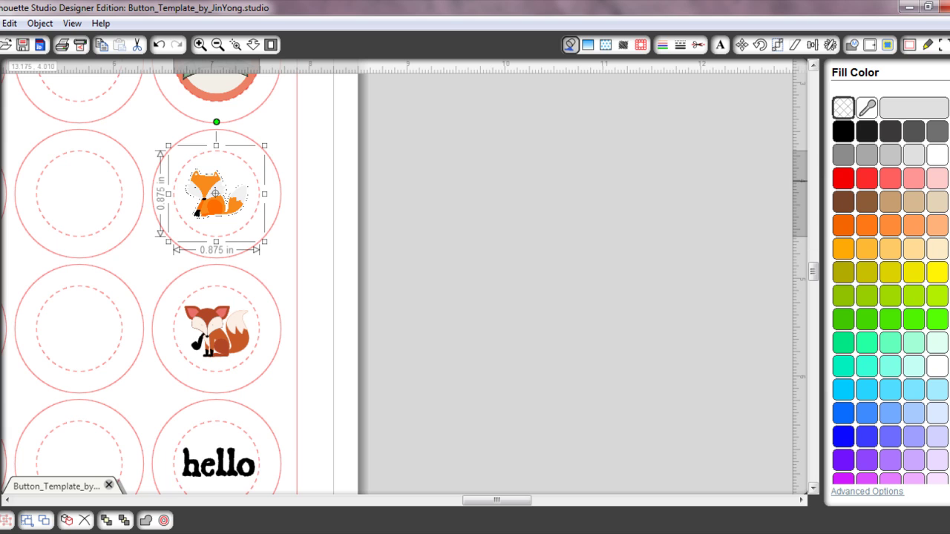
click(937, 178)
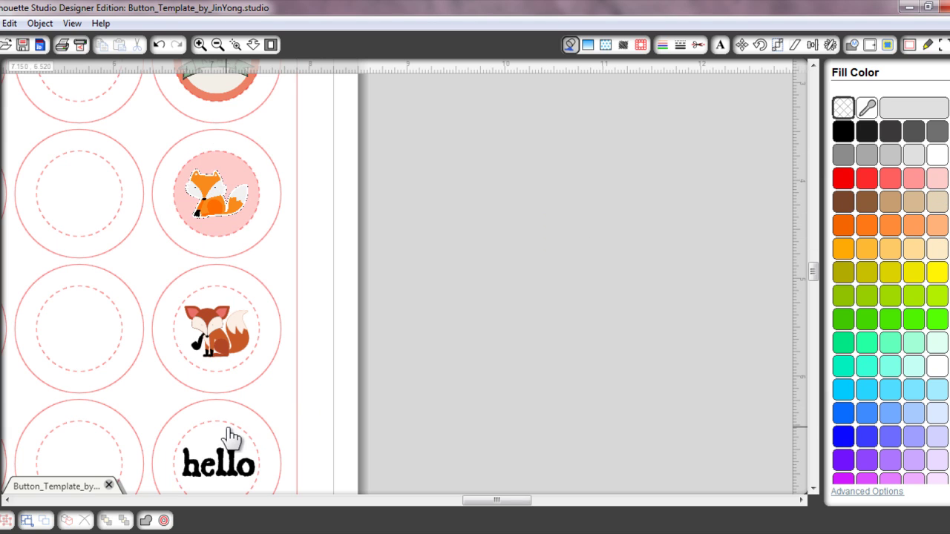
Step: Fill the dashed inner circle behind the "hello" text with the same light pink
click(230, 438)
click(937, 178)
click(511, 249)
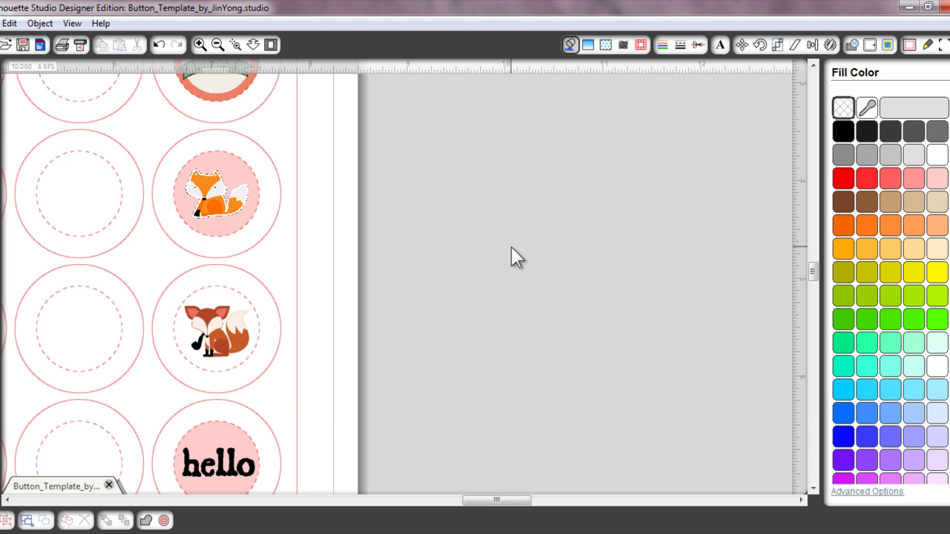
Step: Look through the fill pattern swatches available for the dashed circle behind the "hello" text
click(218, 450)
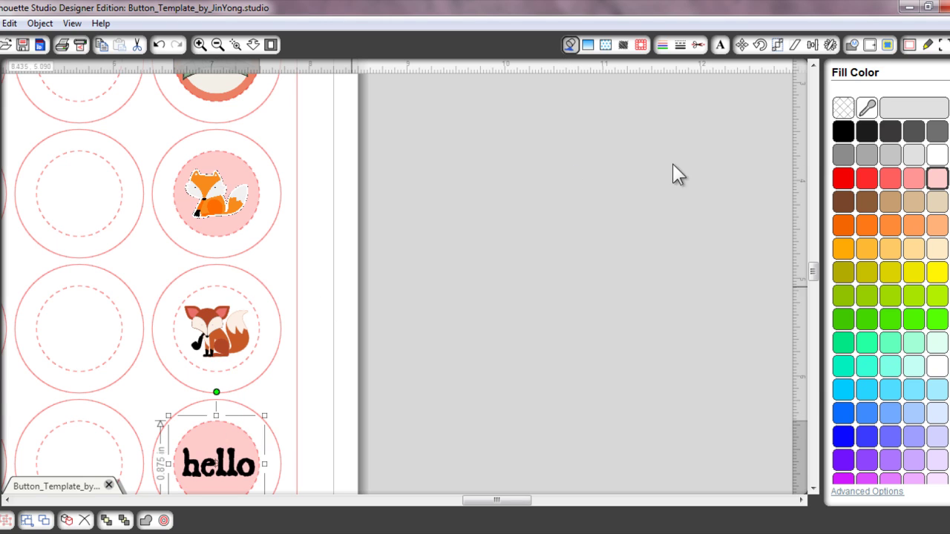
click(606, 48)
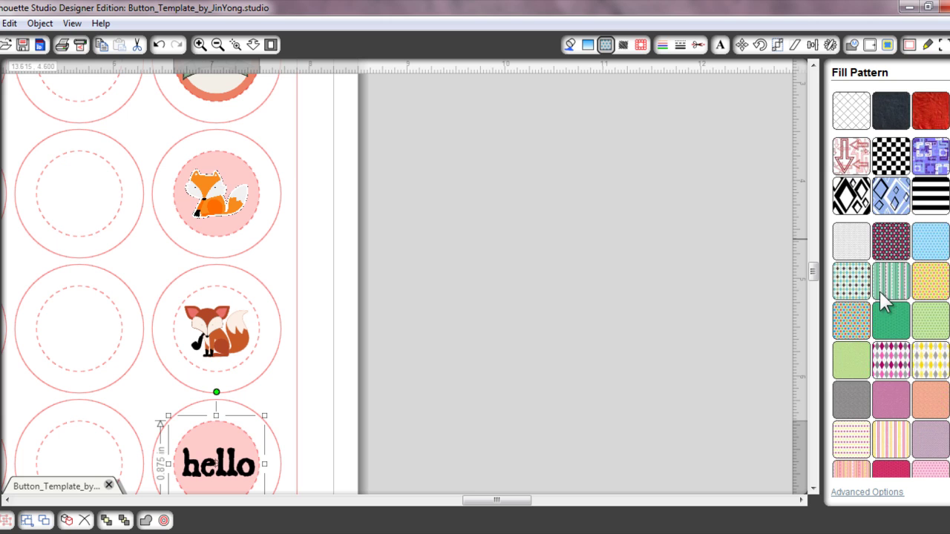
scroll(620, 351, down, 5)
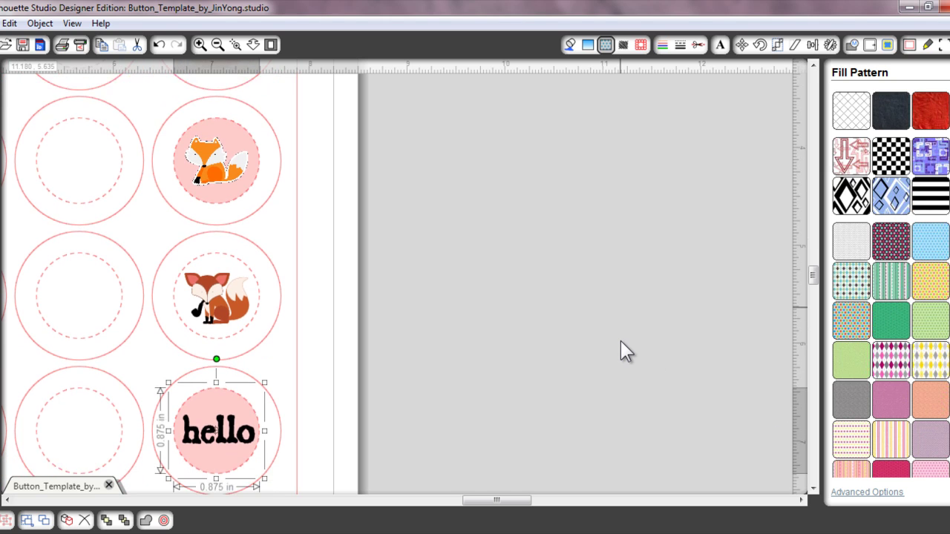
scroll(622, 343, down, 3)
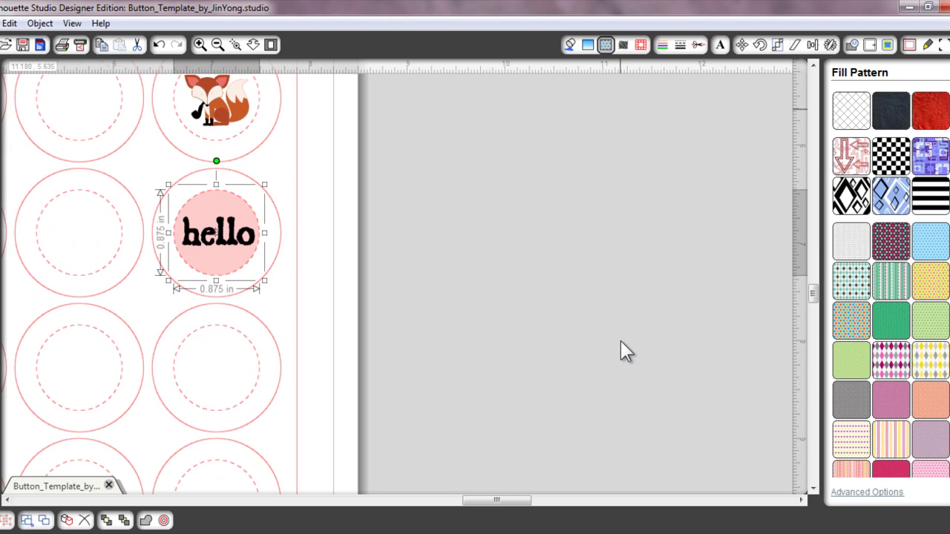
click(621, 341)
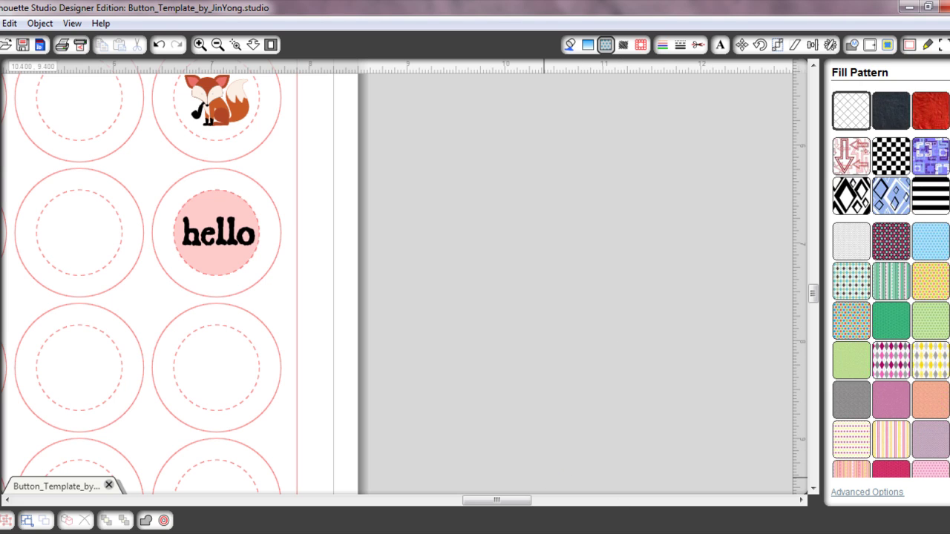
Step: Fill the dashed circle directly below "hello" with the yellow paper christmas_village_pp_09 from the 4 background paper folder
click(562, 473)
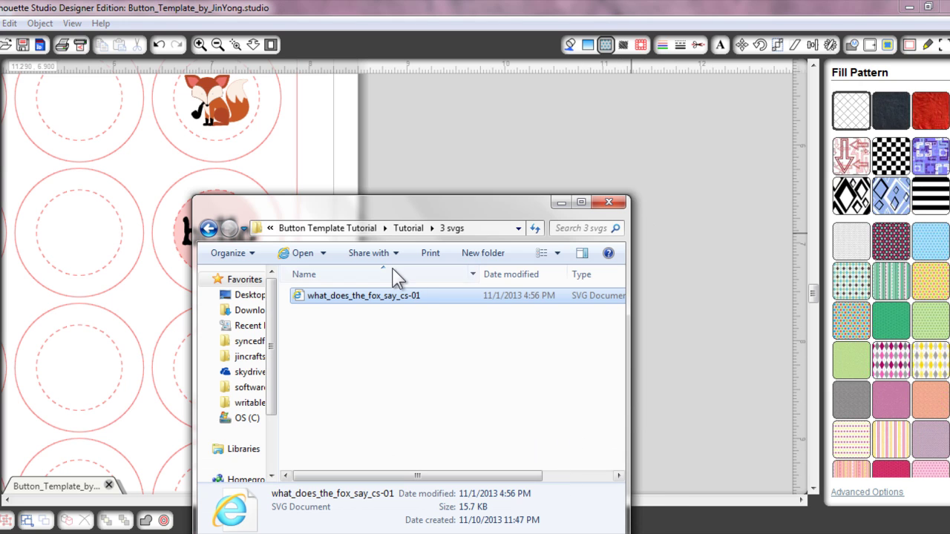
click(419, 228)
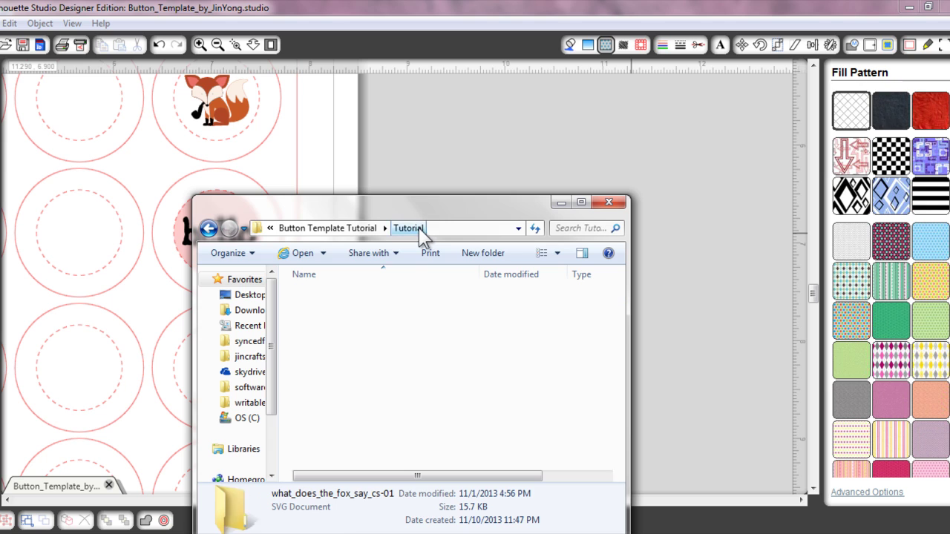
double_click(339, 340)
drag(395, 208, 548, 133)
drag(559, 215, 229, 340)
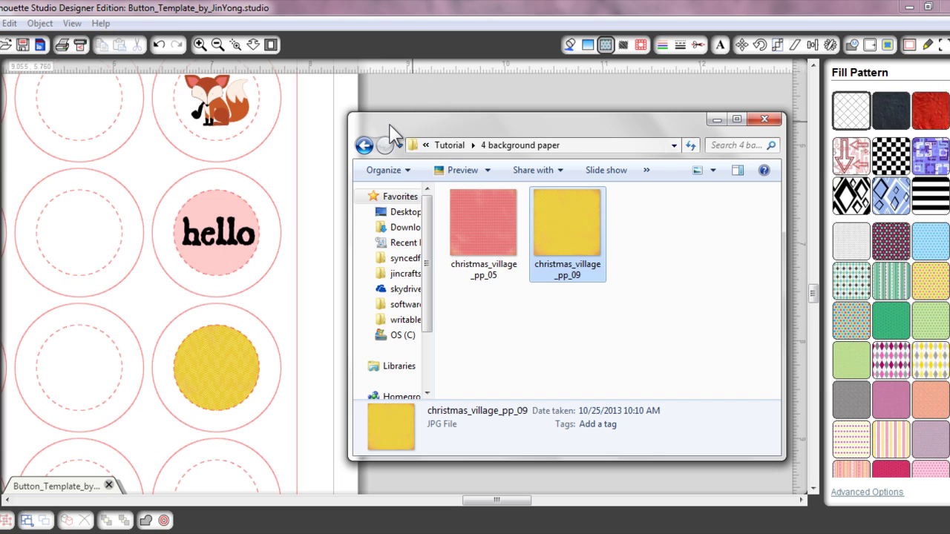
drag(391, 133, 409, 150)
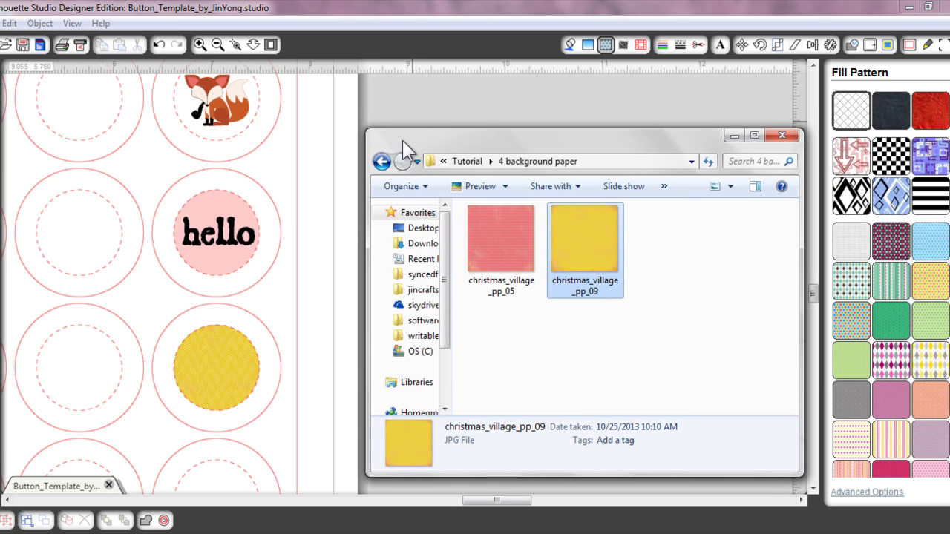
Step: Scale the yellow pattern in the circle below "hello" to 240%
click(210, 360)
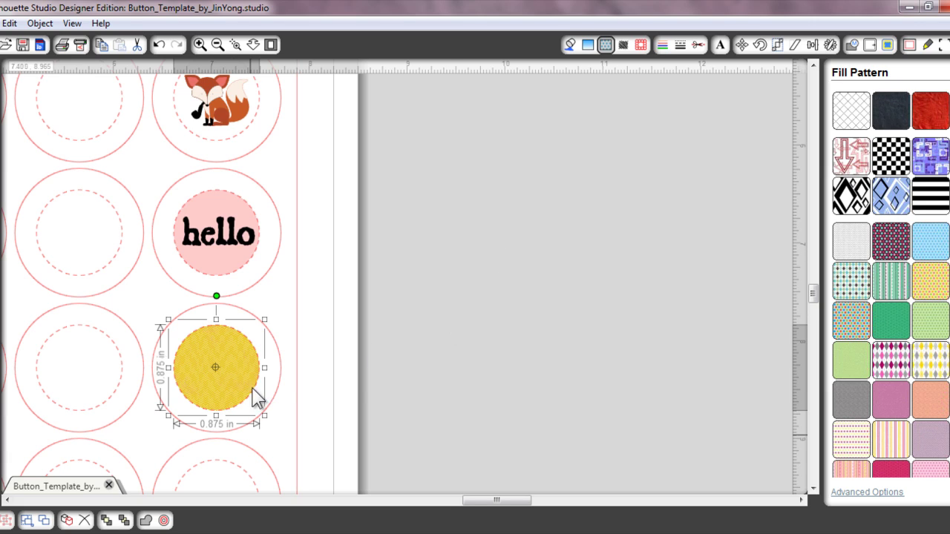
click(859, 493)
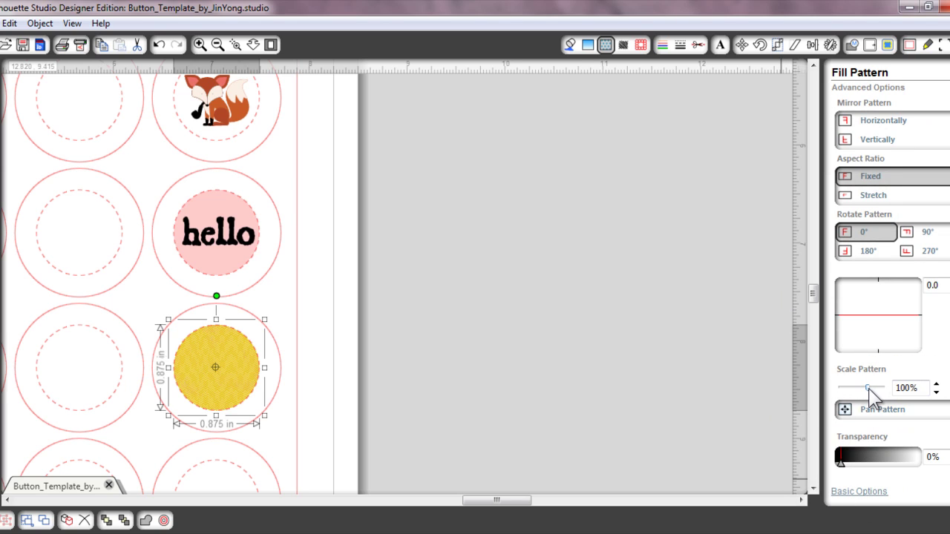
drag(873, 387, 876, 388)
click(378, 343)
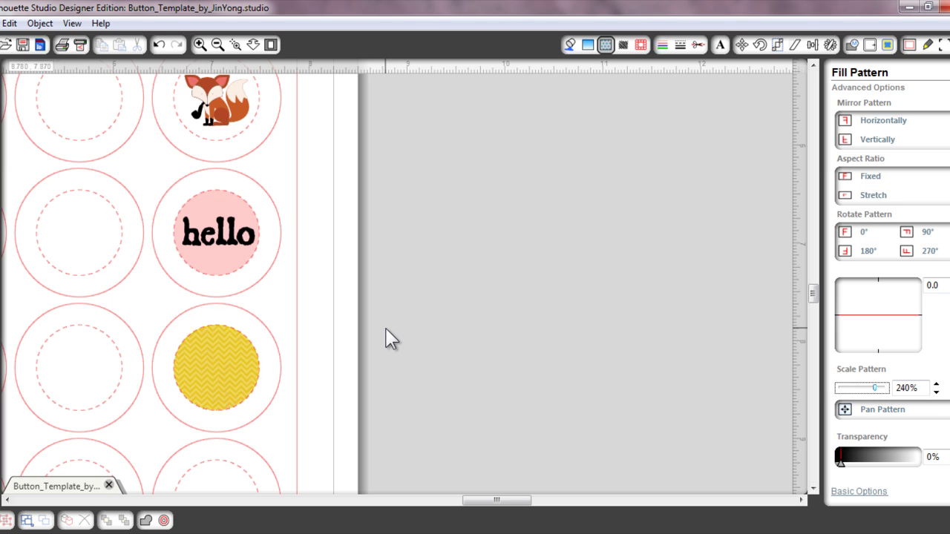
Step: Fill the dashed circle behind the fox with the pipe with the paper christmas_village_pp_09
scroll(447, 342, down, 1)
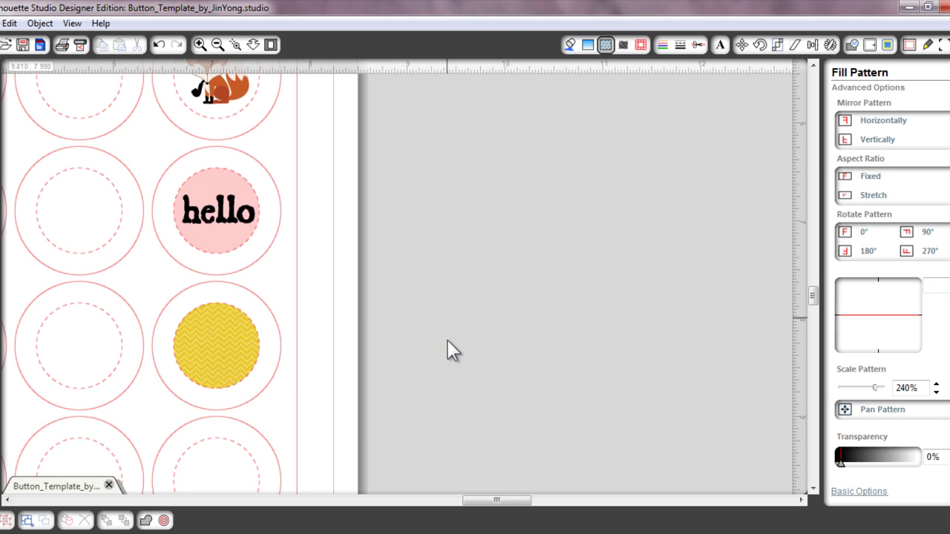
click(248, 256)
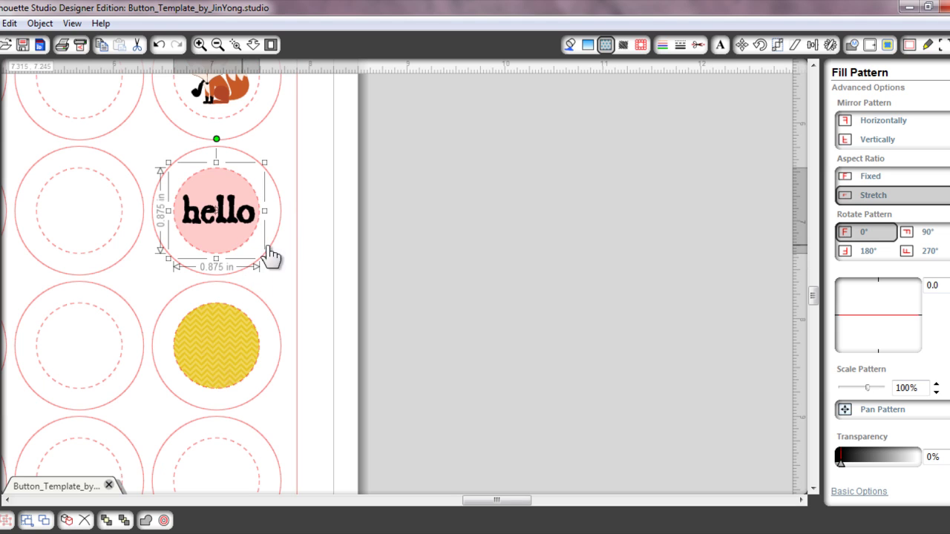
scroll(460, 233, up, 1)
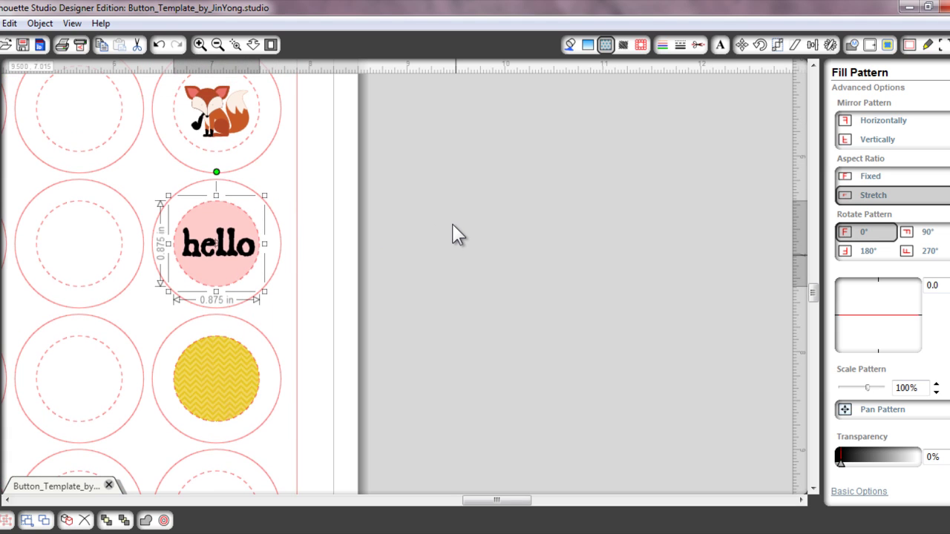
scroll(471, 240, up, 1)
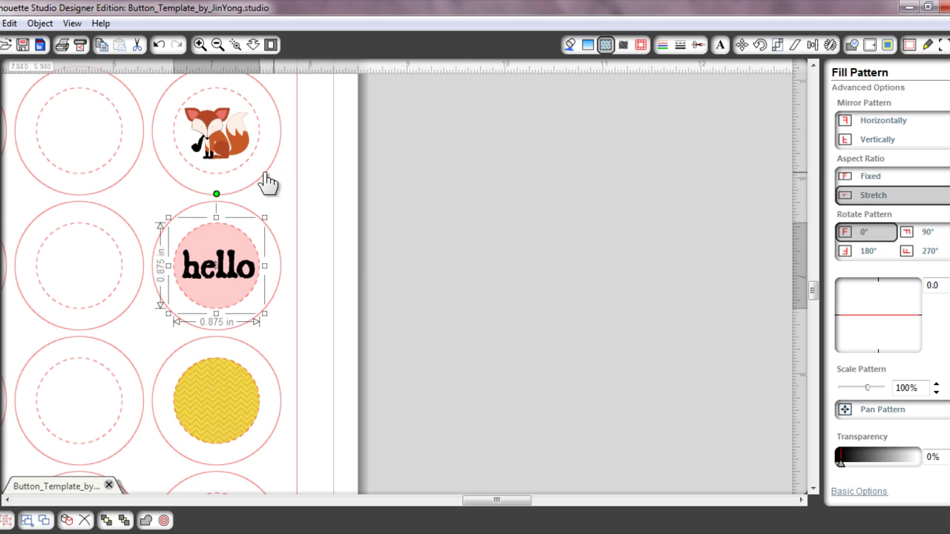
scroll(437, 290, up, 2)
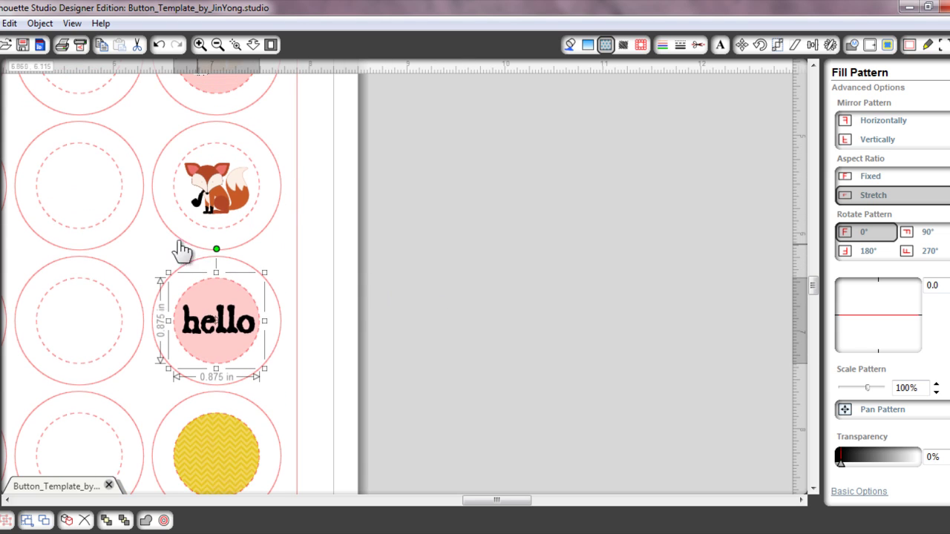
click(212, 231)
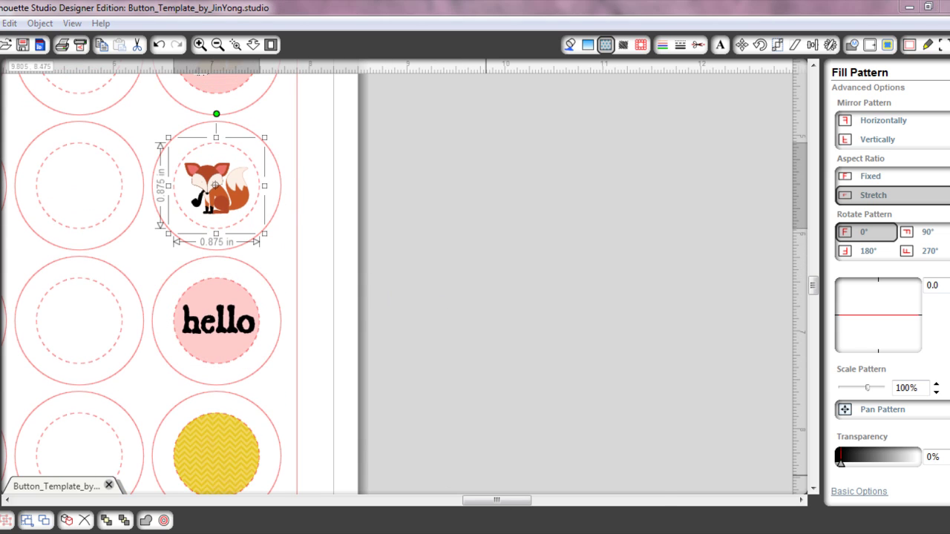
click(552, 490)
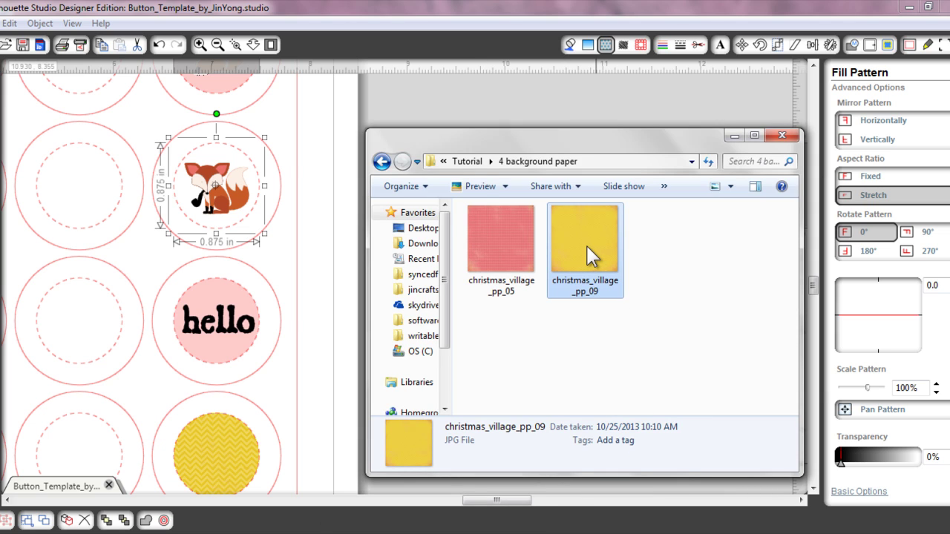
drag(588, 256, 248, 173)
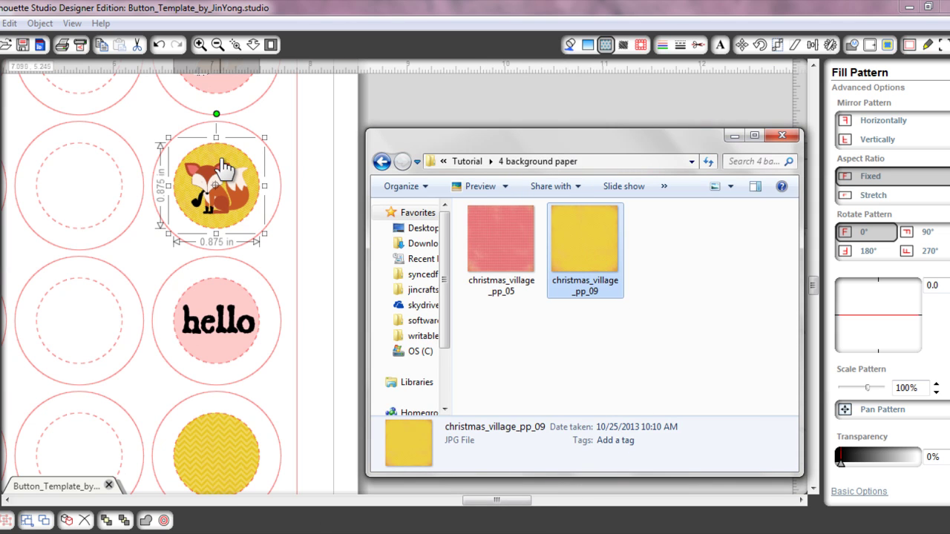
click(733, 136)
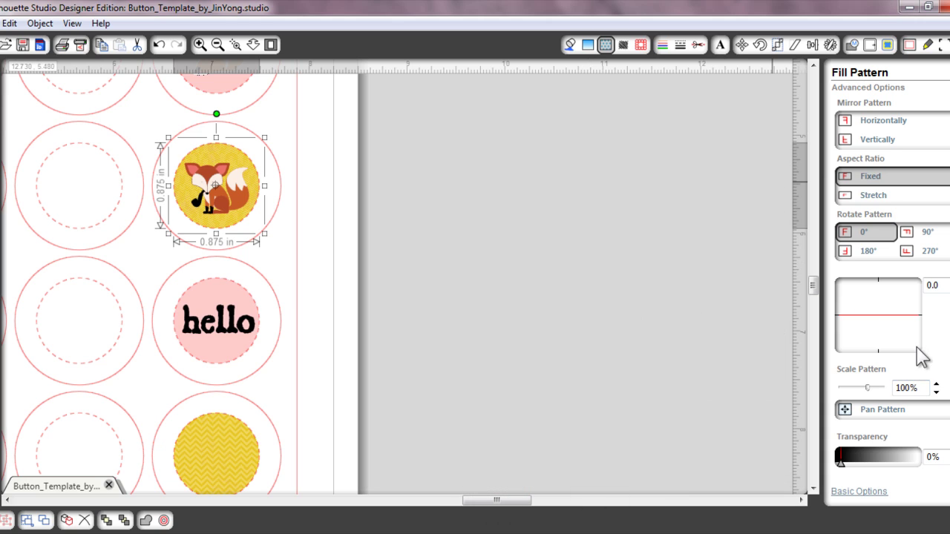
Step: Set the scale of the yellow pattern behind the fox with the pipe to 240%
click(937, 385)
click(937, 385)
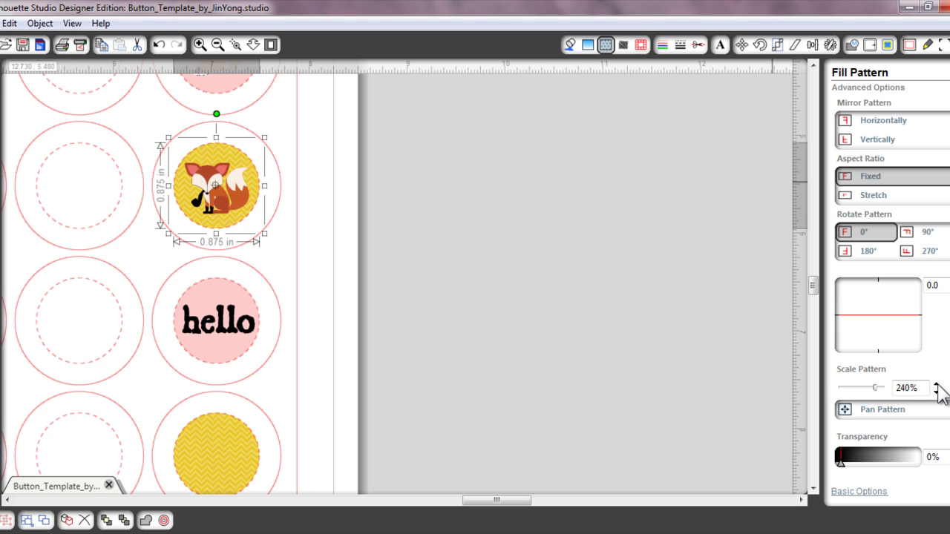
click(536, 321)
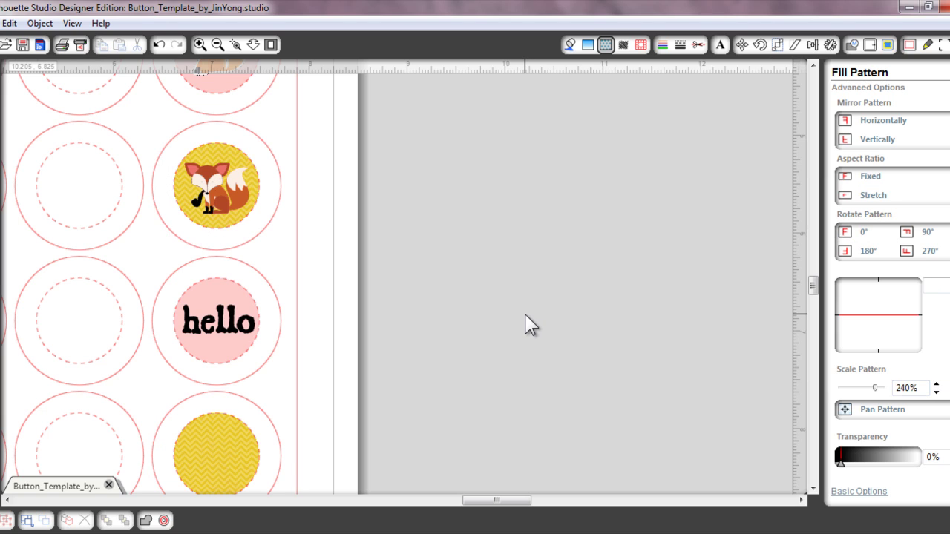
Step: Examine the whole template page with its filled circles and check which lines are set to cut
scroll(515, 325, down, 1)
scroll(490, 392, down, 2)
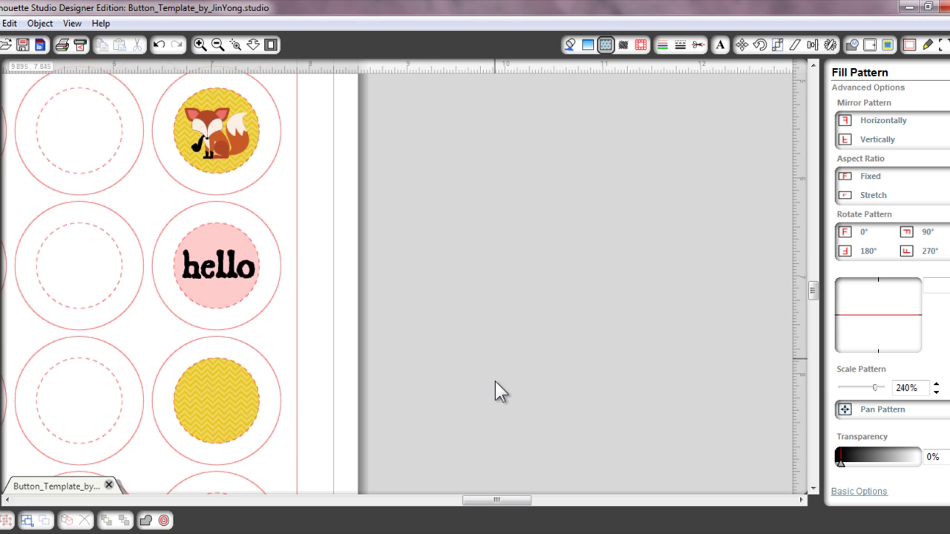
drag(498, 501, 419, 502)
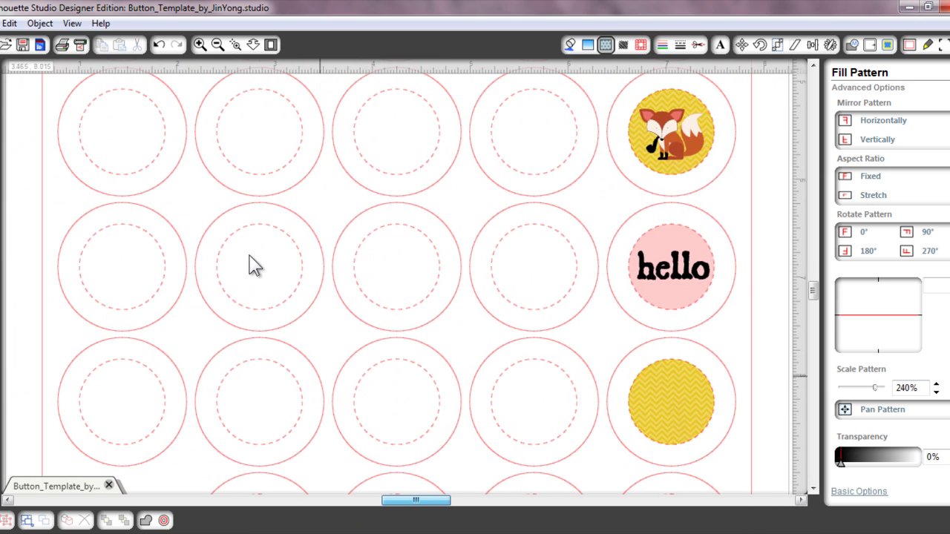
click(217, 45)
click(216, 46)
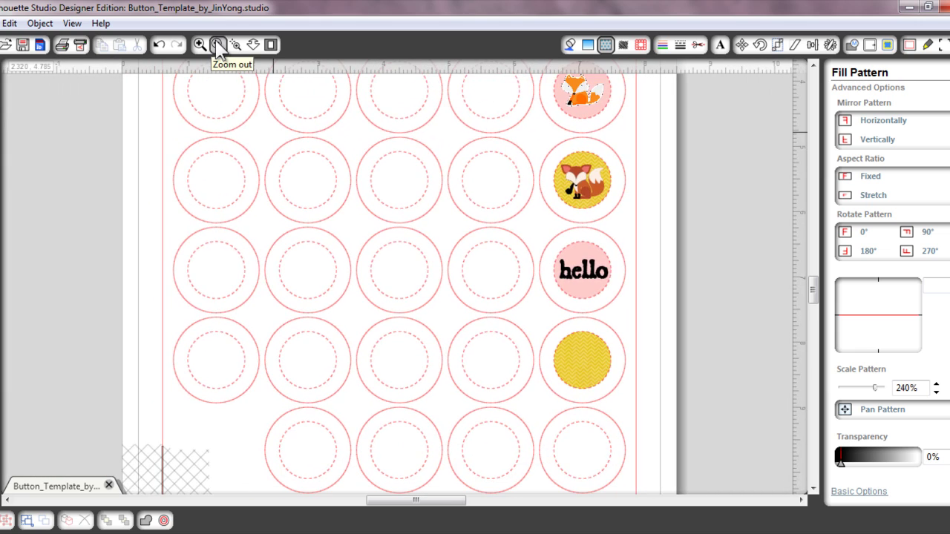
click(217, 45)
scroll(464, 151, up, 4)
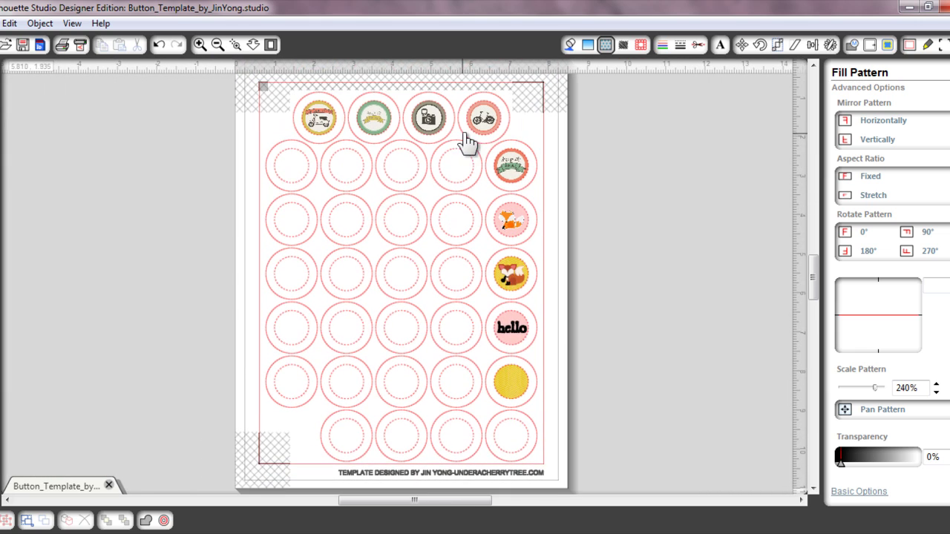
scroll(375, 200, up, 1)
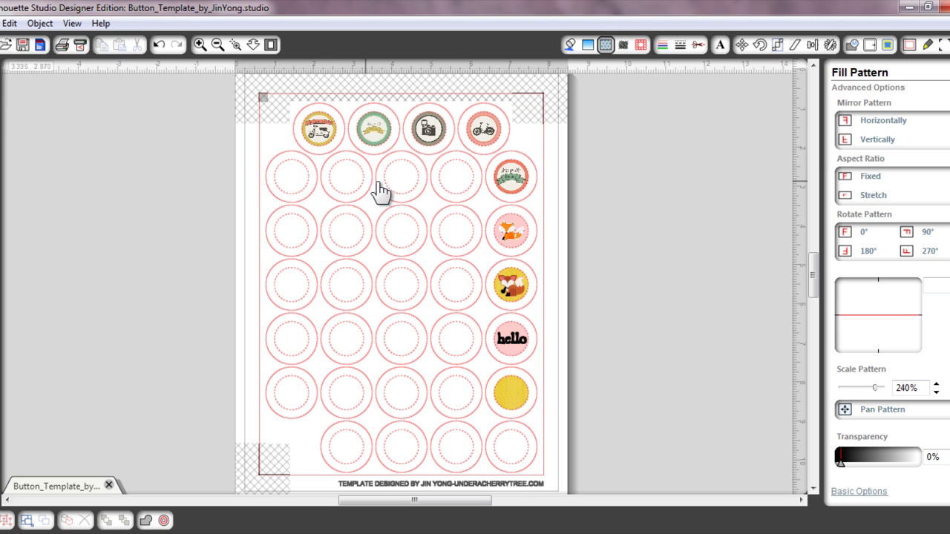
click(697, 46)
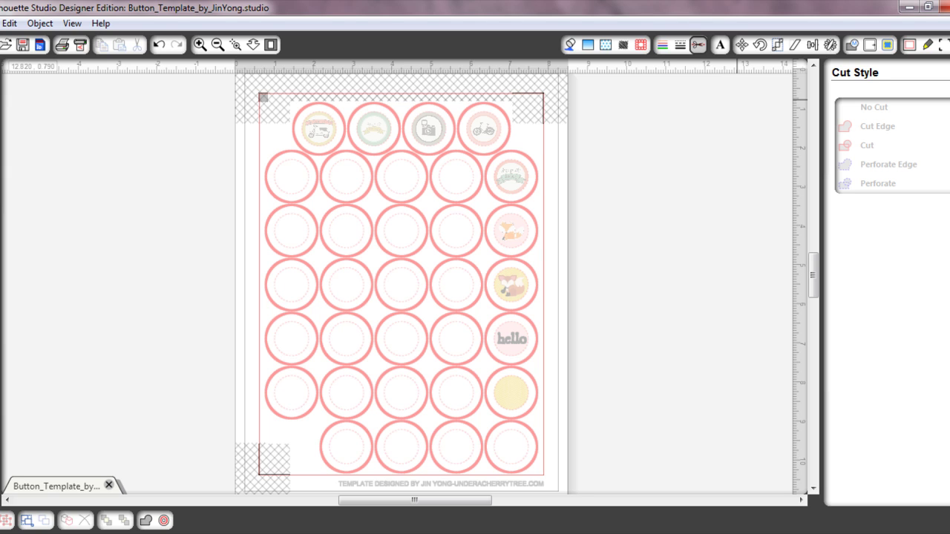
click(949, 73)
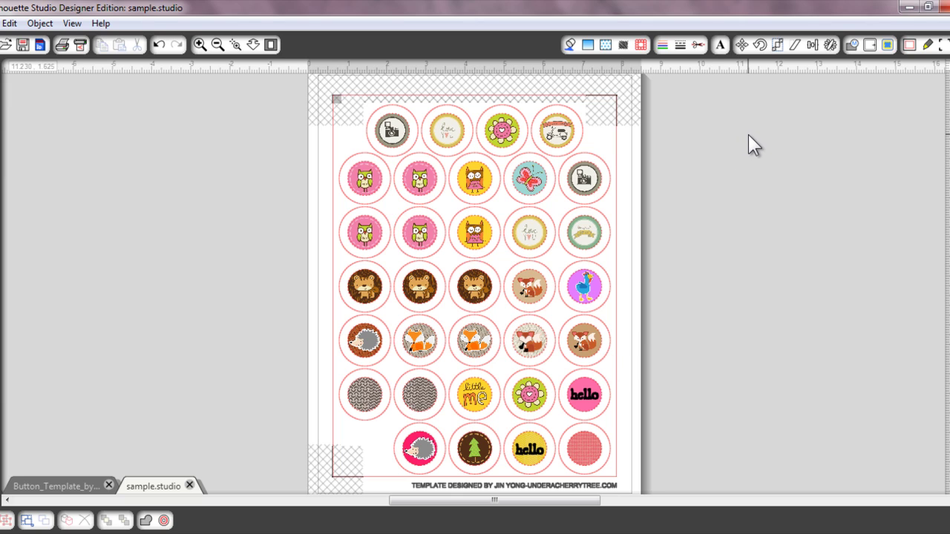
Step: Start sending the sample.studio page to the Silhouette cutter, view and cancel the print dialog, and skip printing
click(81, 46)
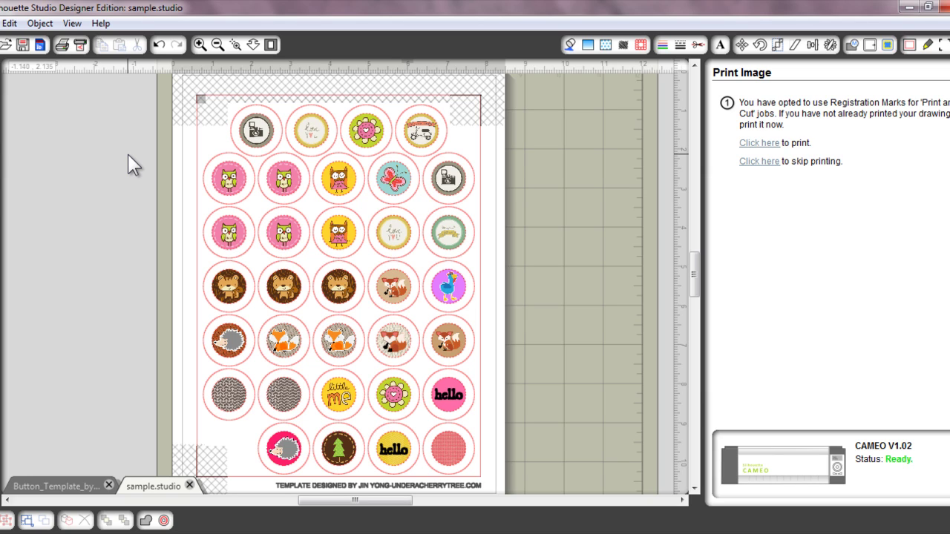
click(751, 144)
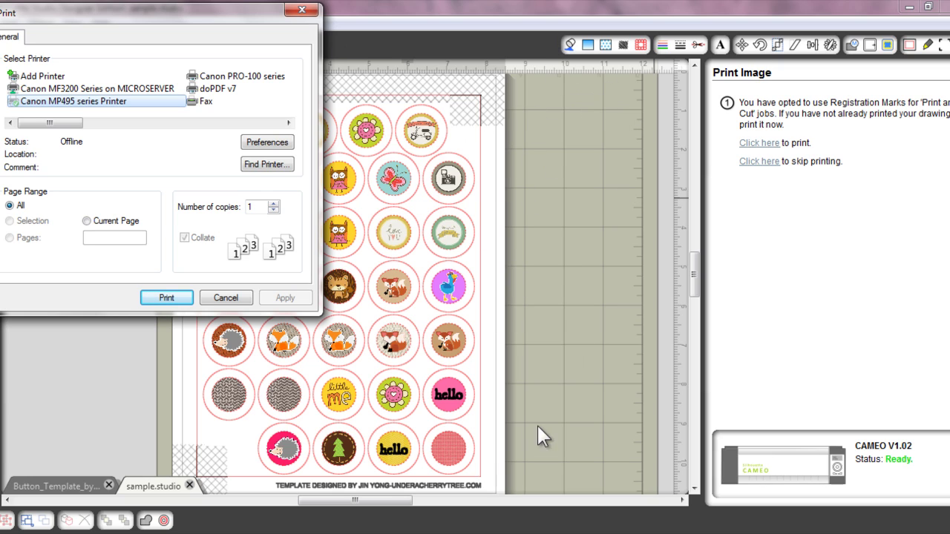
click(230, 298)
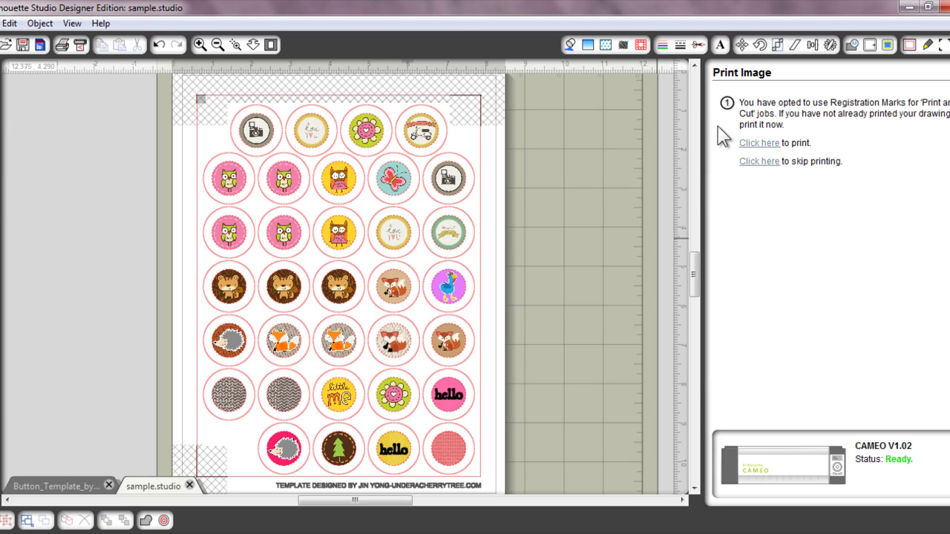
click(749, 162)
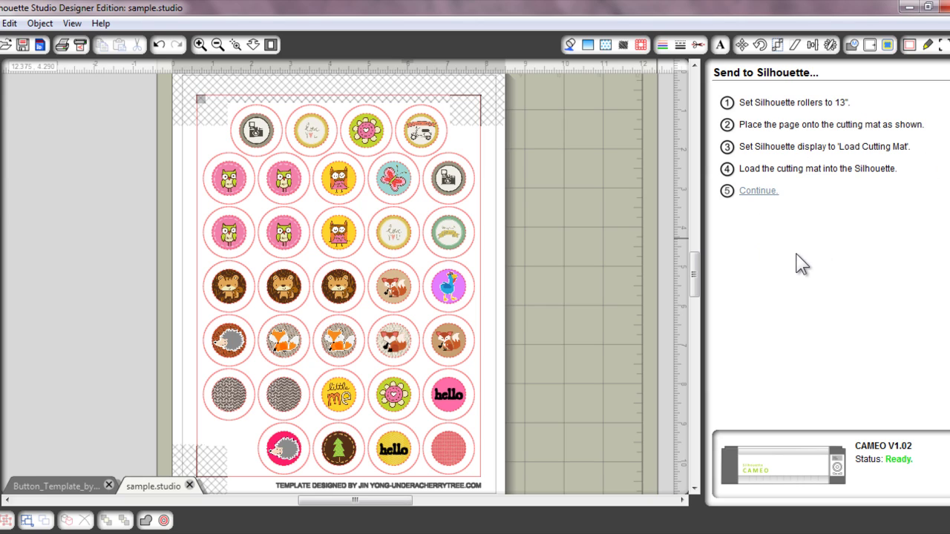
Step: Continue past the mat-loading instructions, detect the registration marks automatically and start cutting the sheet
click(757, 191)
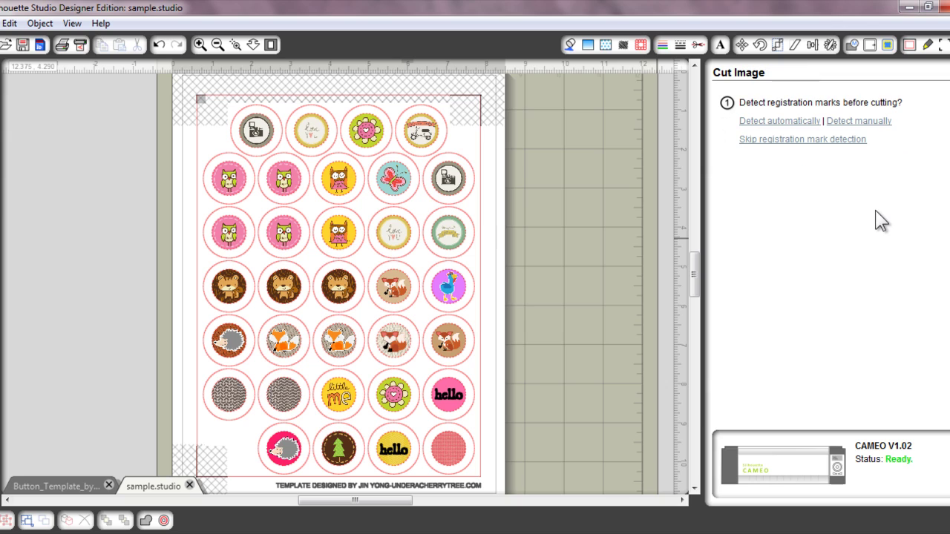
click(796, 121)
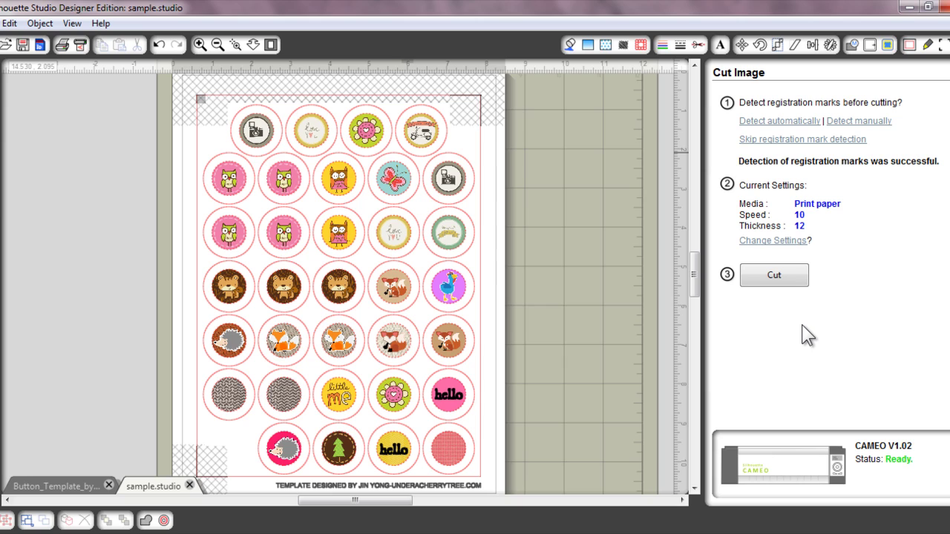
click(783, 275)
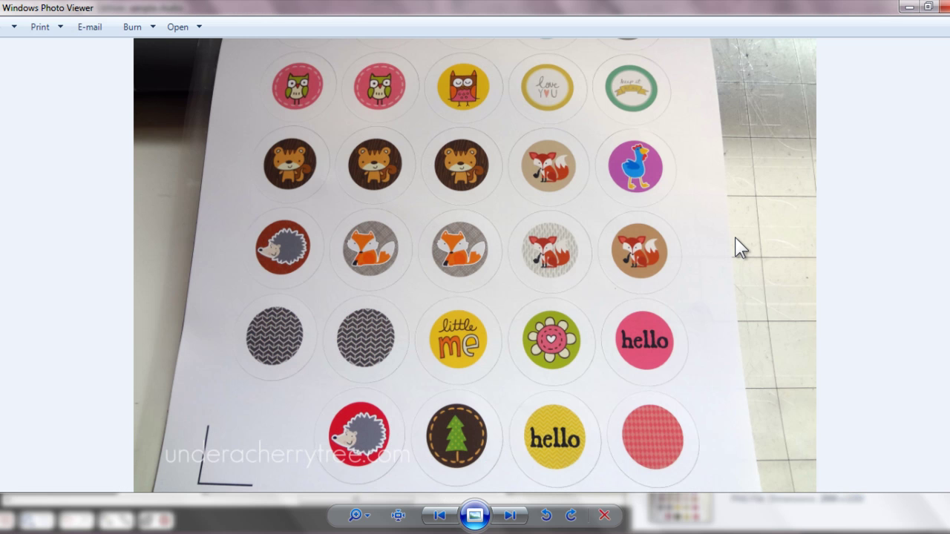
Step: View the photos of the cut circles, the button press and the finished buttons in Windows Photo Viewer
key(Right)
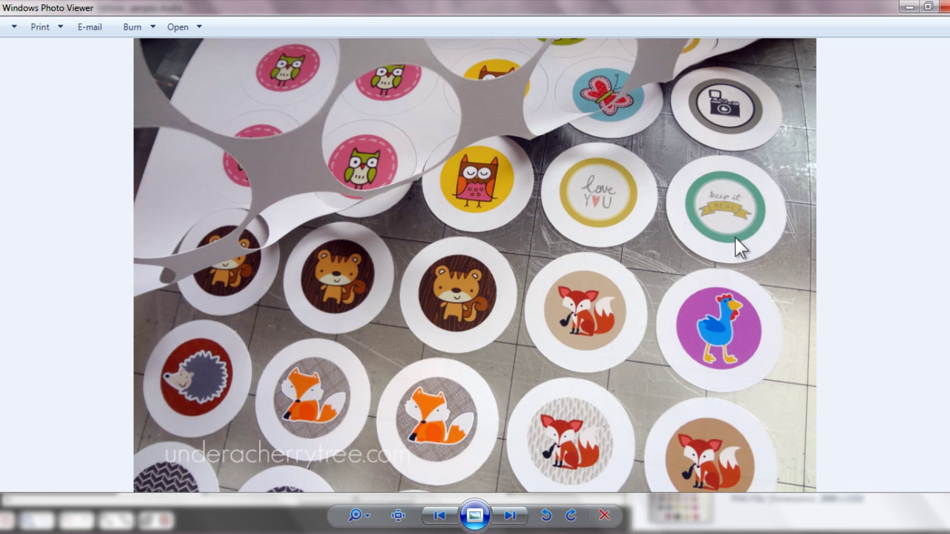
key(Right)
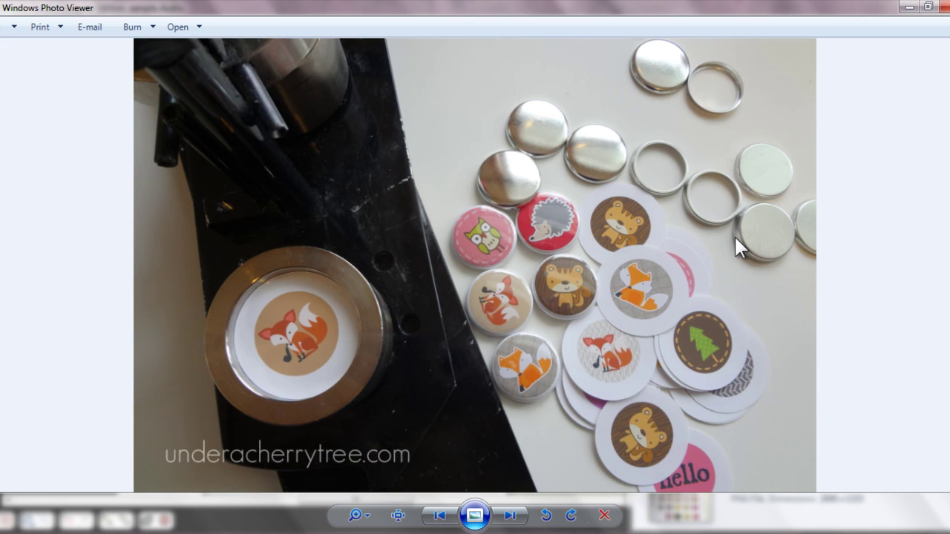
key(Right)
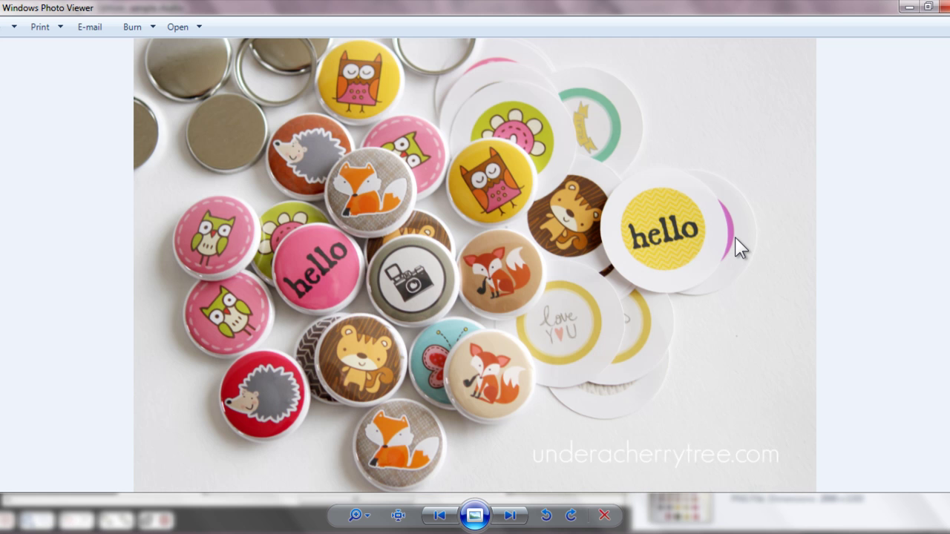